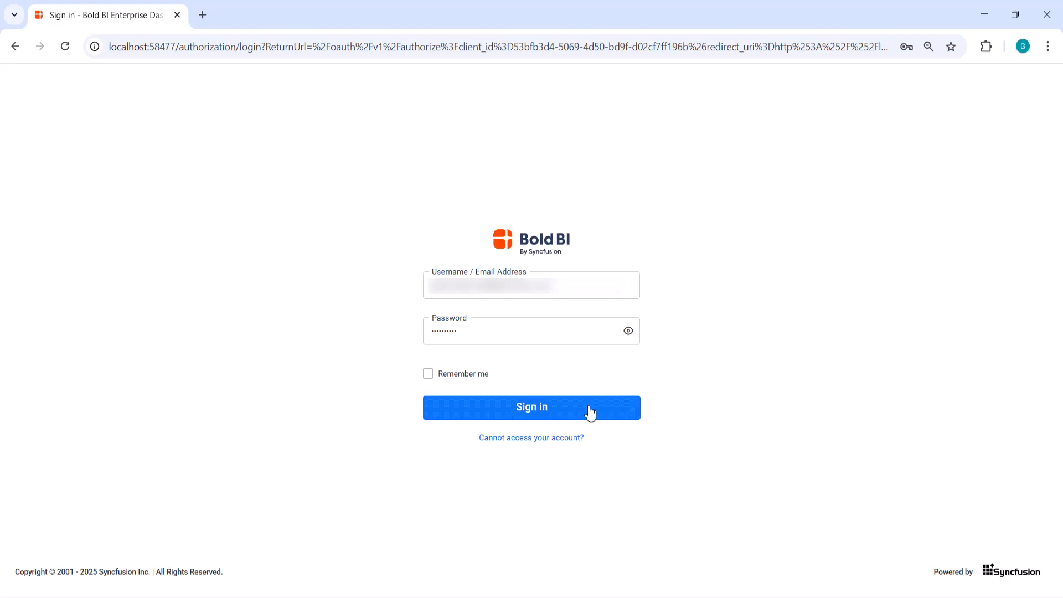
Step: Sign in to the Bold BI site as the administrator
{"action": "left_click", "coordinate": [588, 411]}
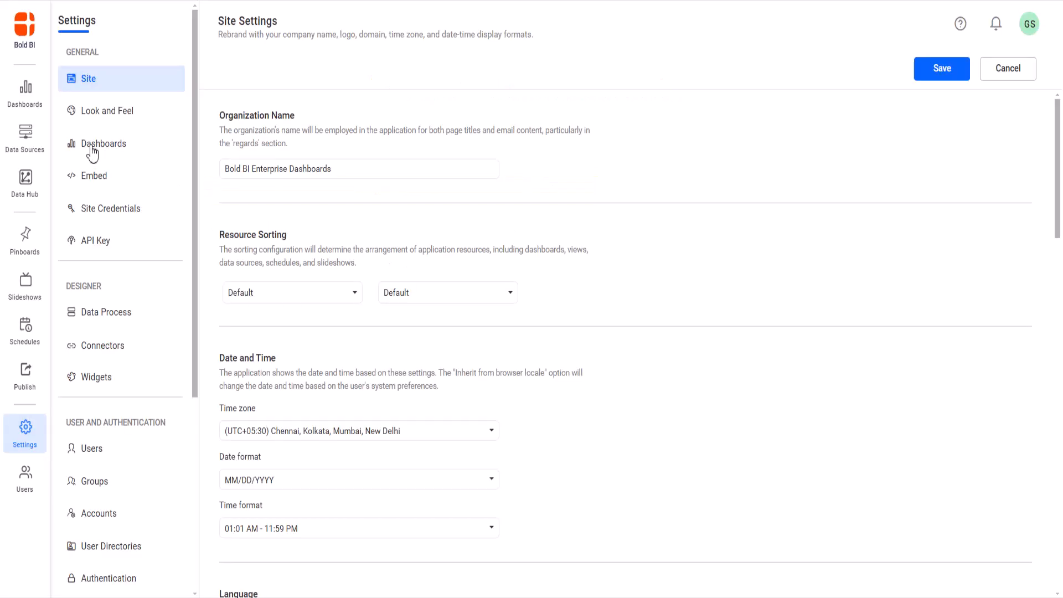
Step: In account settings, set Default Group as the group for new users and save
{"action": "scroll", "coordinate": [92, 166], "scroll_direction": "down", "scroll_amount": 5}
{"action": "left_click", "coordinate": [121, 216]}
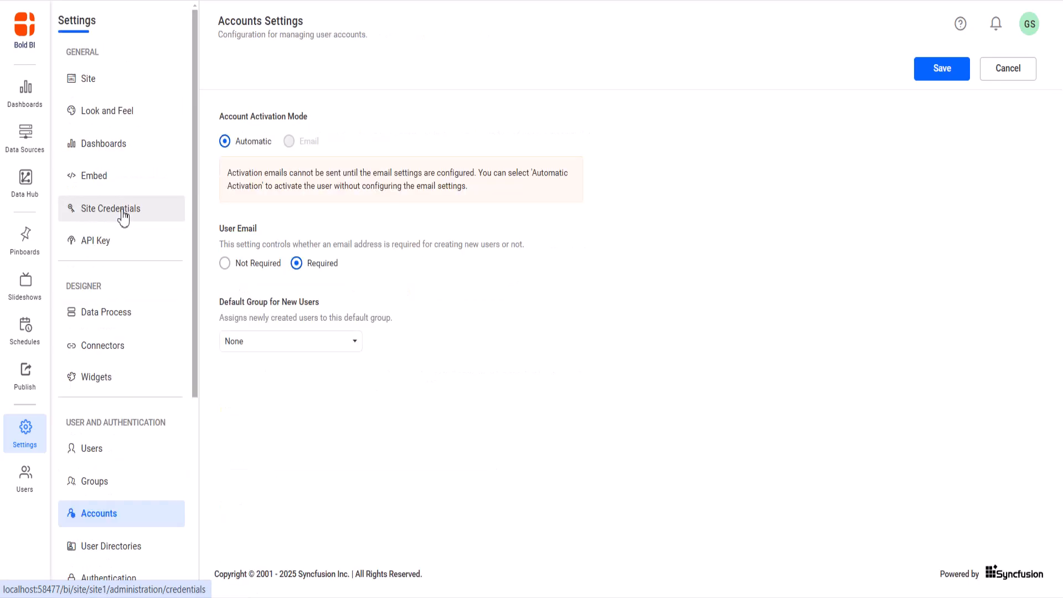
{"action": "left_click", "coordinate": [299, 341]}
{"action": "left_click", "coordinate": [308, 441]}
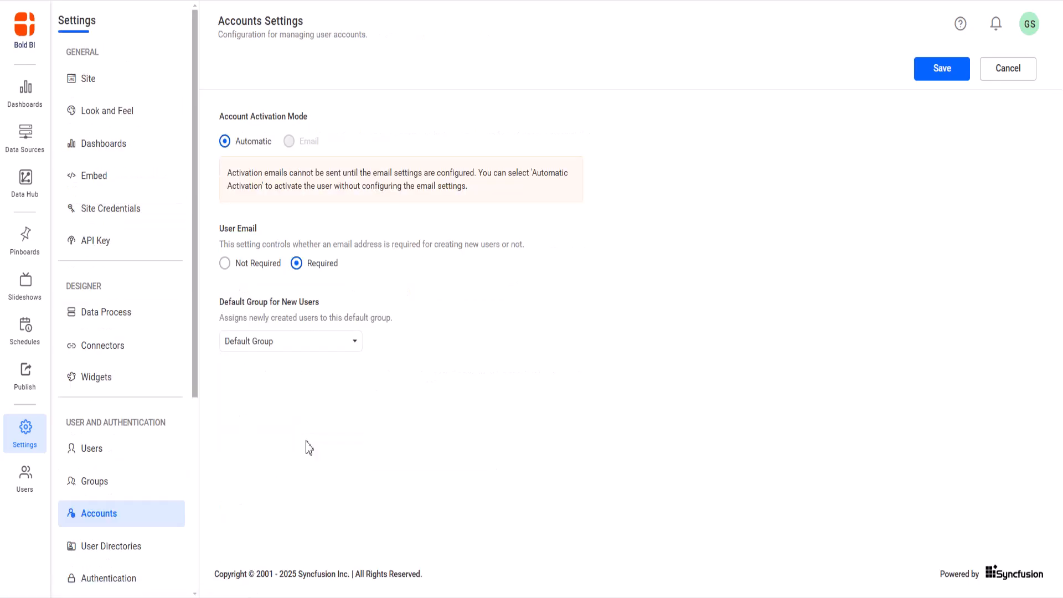
{"action": "left_click", "coordinate": [938, 75]}
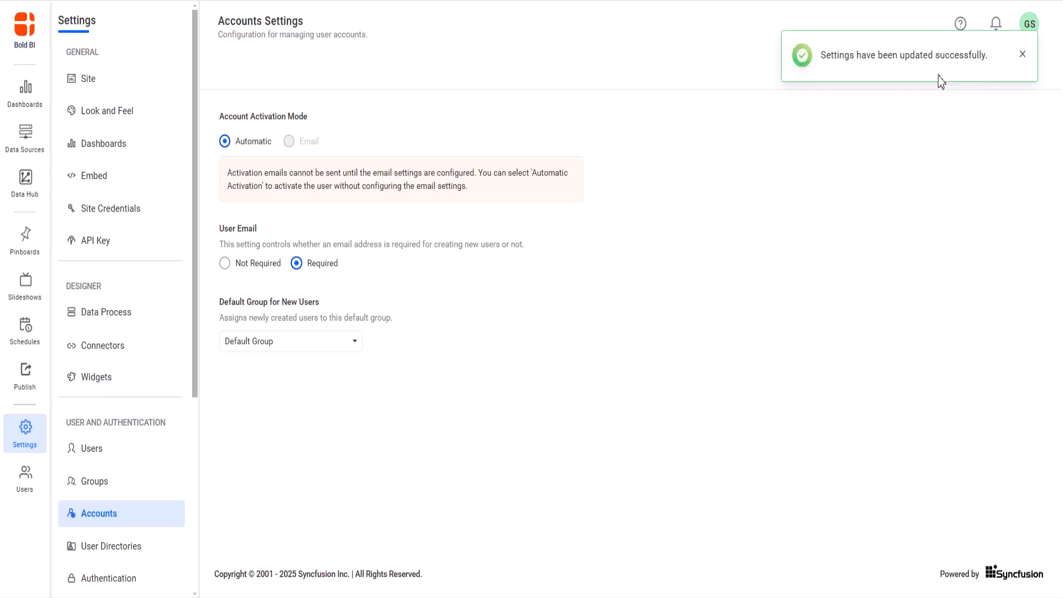
Step: Add a single new test user, entering its e-mail address and username
{"action": "left_click", "coordinate": [1001, 68]}
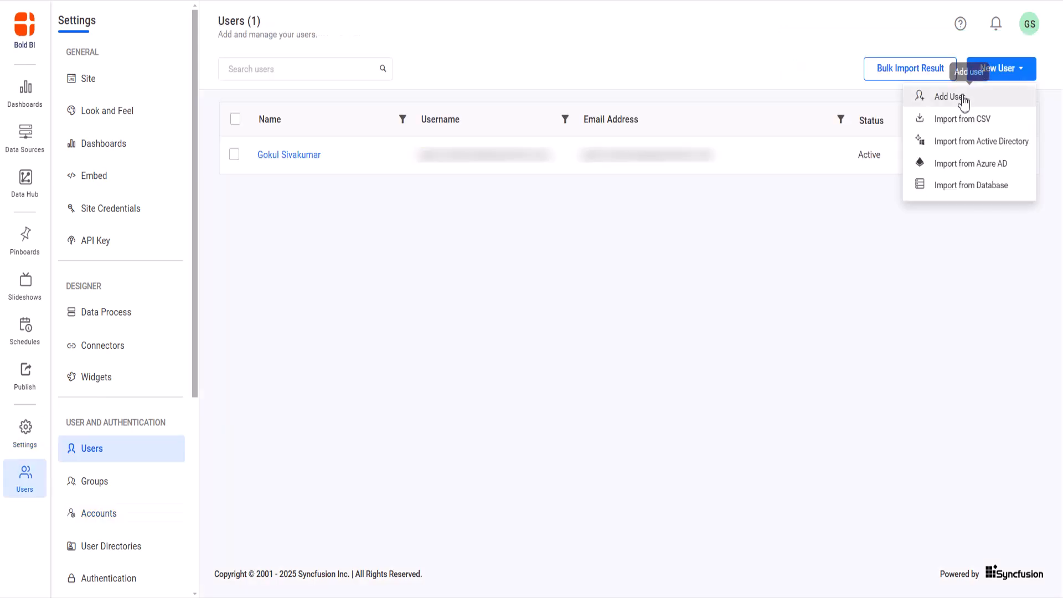
{"action": "left_click", "coordinate": [959, 100]}
{"action": "left_click", "coordinate": [520, 294]}
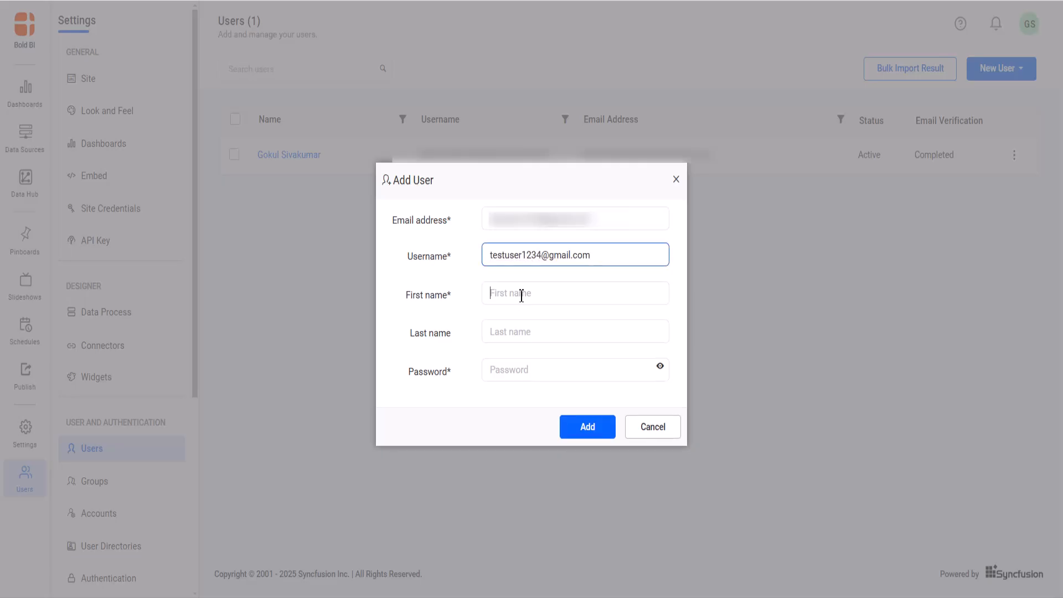
{"action": "type", "text": "testuser"}
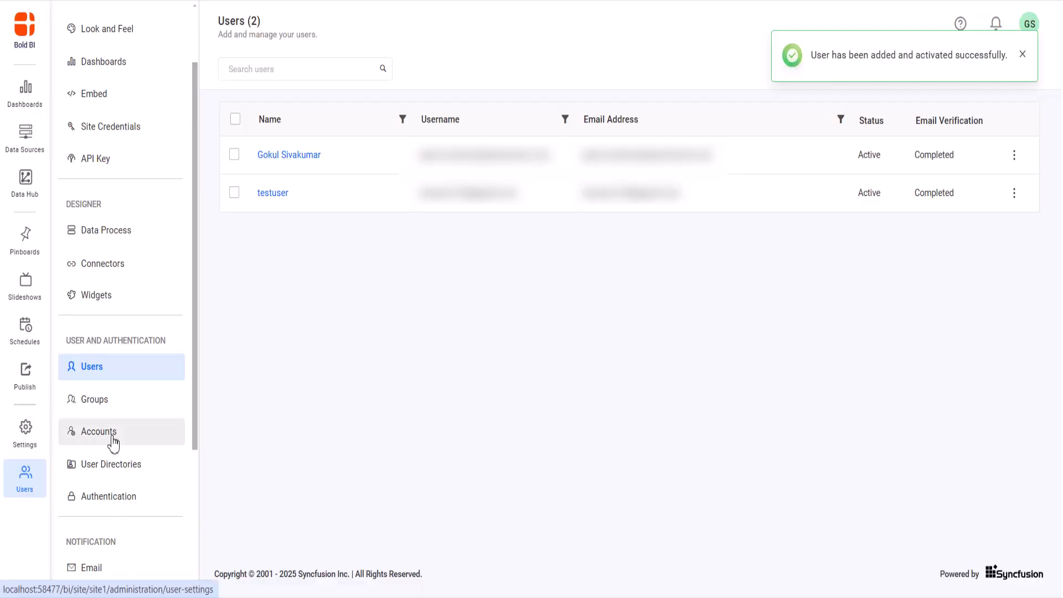
Step: Open Default Group from the groups list to see its members
{"action": "left_click", "coordinate": [113, 443]}
{"action": "left_click", "coordinate": [80, 483]}
{"action": "left_click", "coordinate": [300, 155]}
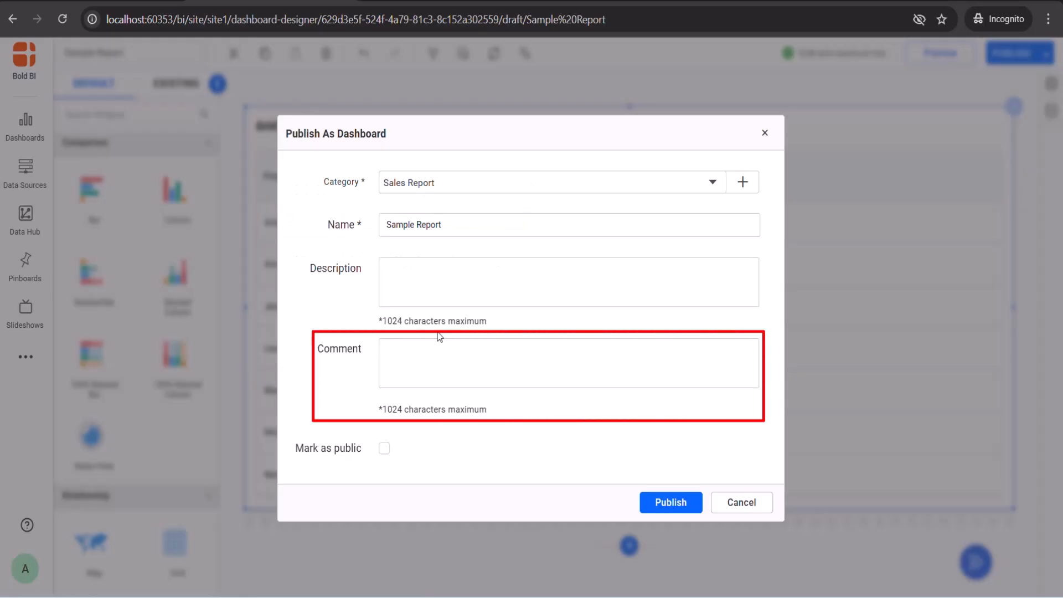
Step: Publish Sample Report with comment 'Added dashboard from scratch', then view its version history
{"action": "left_click", "coordinate": [579, 367]}
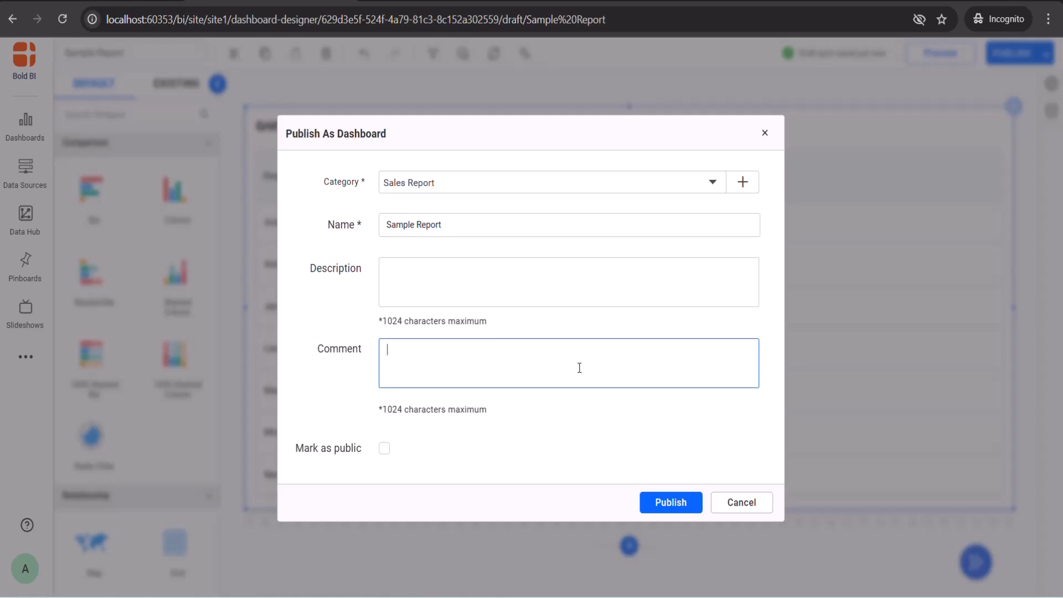
{"action": "type", "text": "Added dashboard from scratch"}
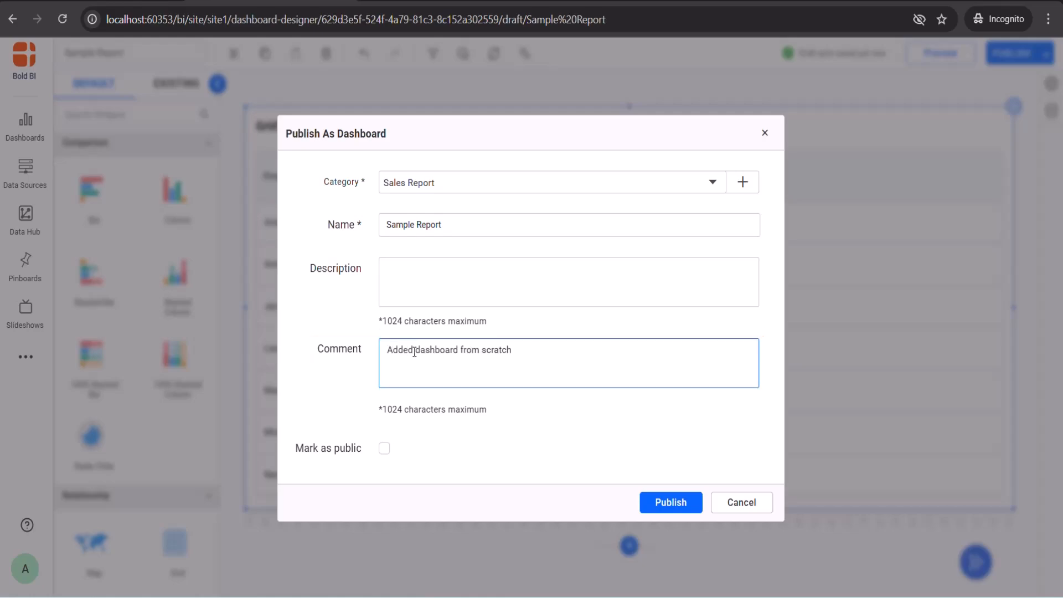
{"action": "left_click", "coordinate": [656, 503]}
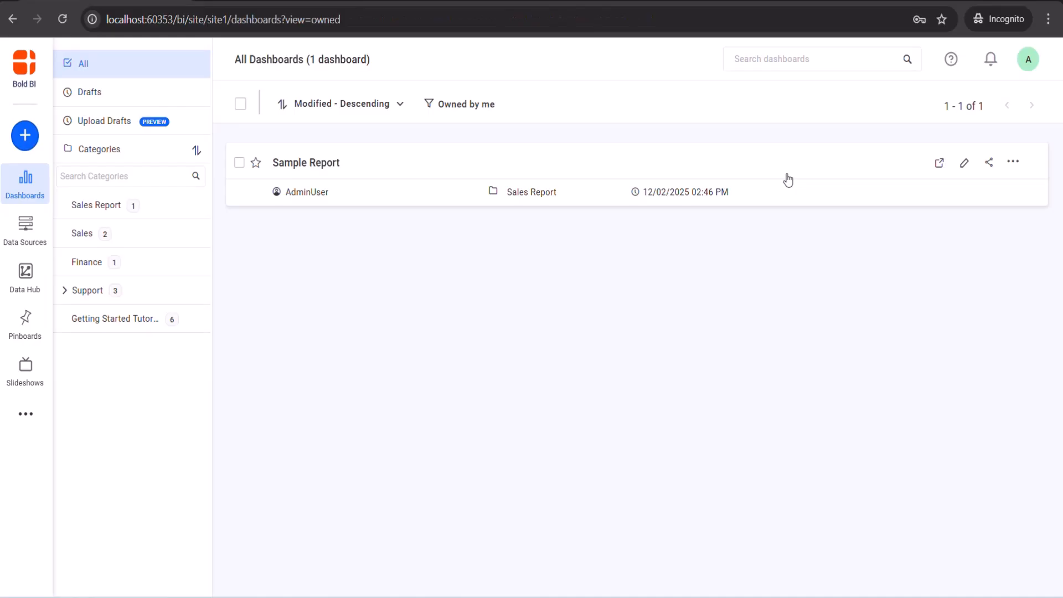
{"action": "left_click", "coordinate": [1013, 161]}
{"action": "left_click", "coordinate": [961, 493]}
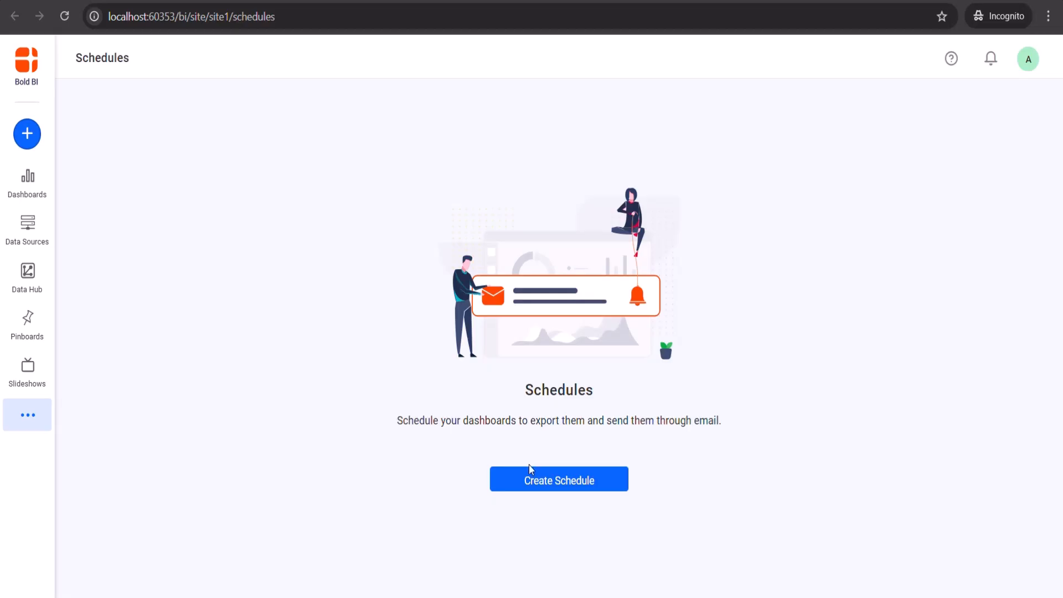
Step: Set up 'Sales Report Schedule' for Sales Analysis Dashboard exporting Sales by Channel and Products Summary
{"action": "left_click", "coordinate": [530, 469]}
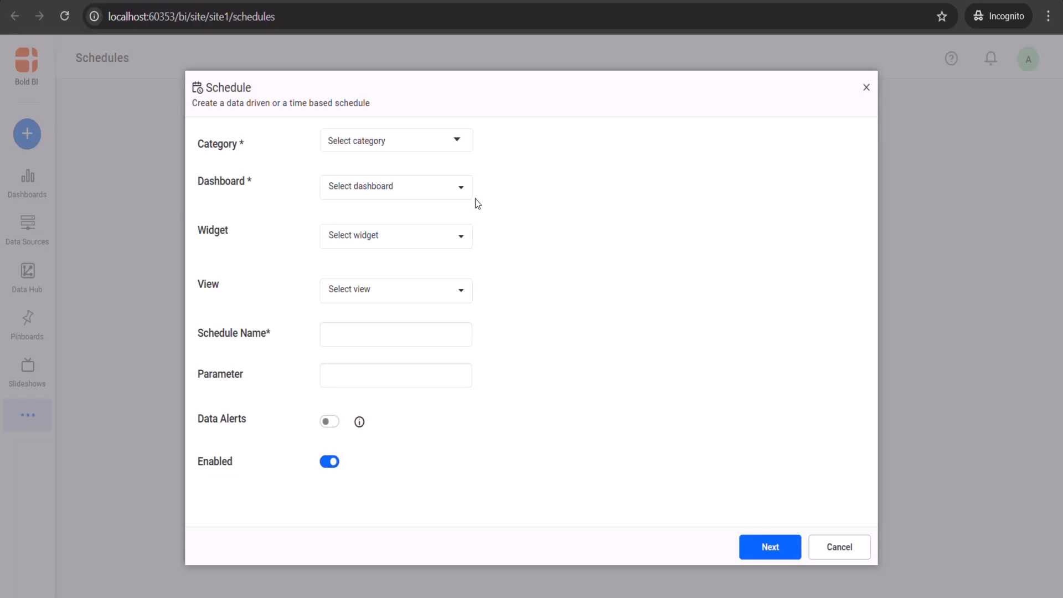
{"action": "left_click", "coordinate": [437, 140]}
{"action": "left_click", "coordinate": [389, 218]}
{"action": "left_click", "coordinate": [388, 189]}
{"action": "left_click", "coordinate": [376, 267]}
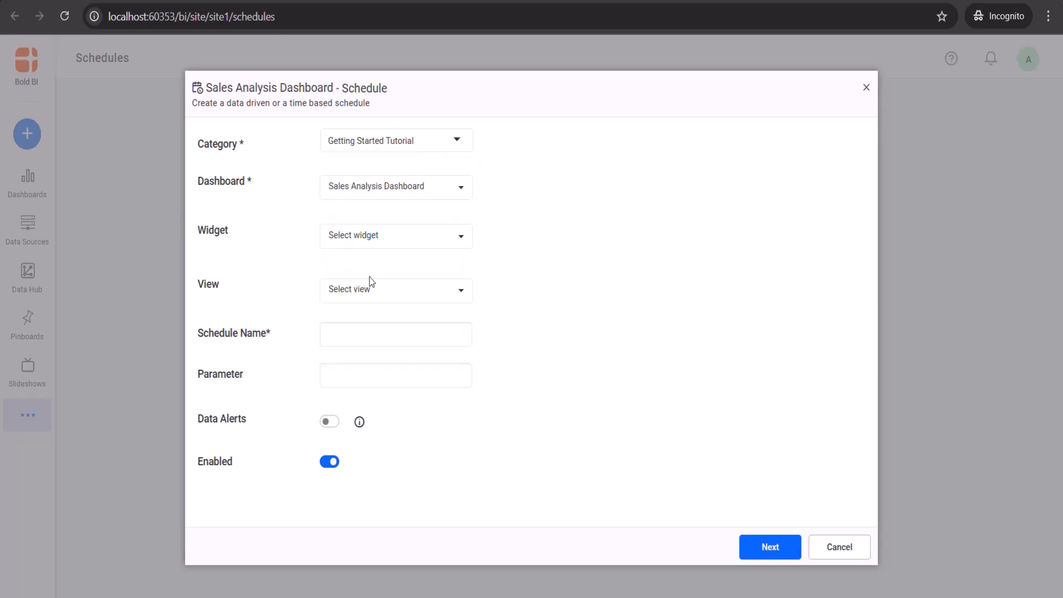
{"action": "left_click", "coordinate": [377, 239]}
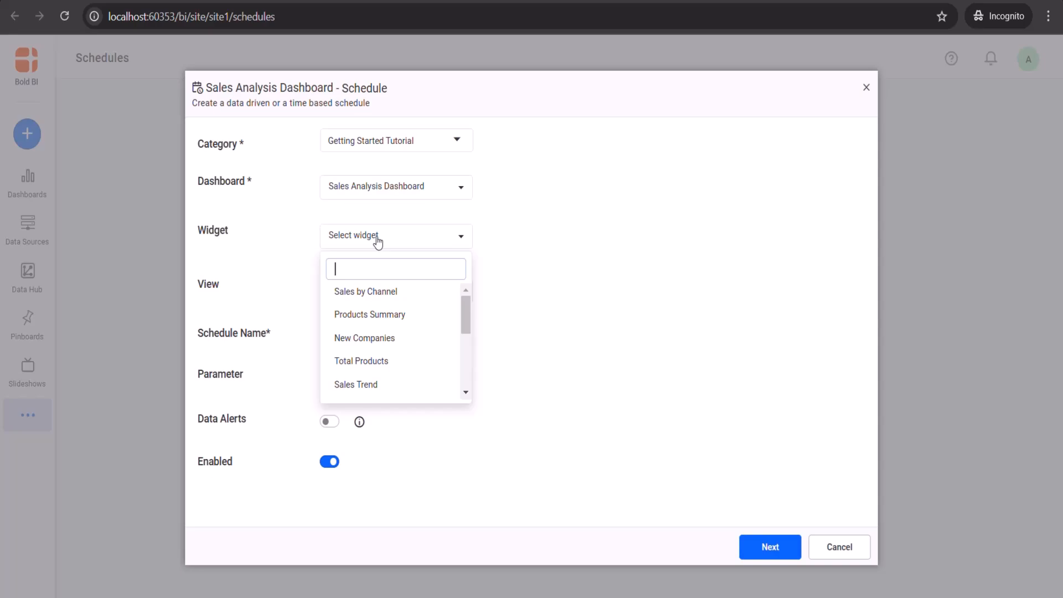
{"action": "left_click", "coordinate": [373, 292]}
{"action": "left_click", "coordinate": [372, 315]}
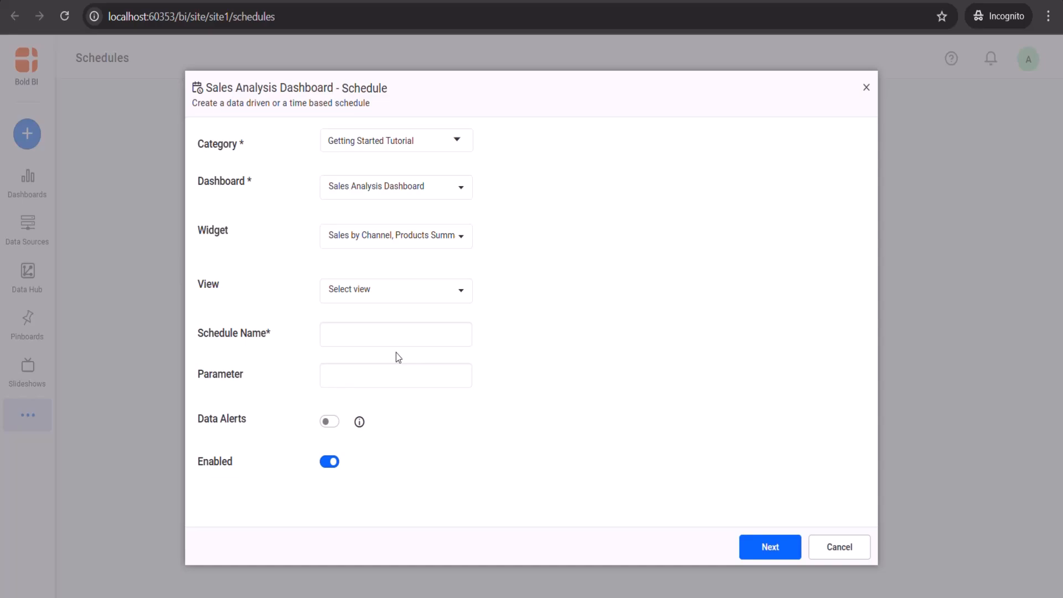
{"action": "left_click", "coordinate": [390, 336]}
{"action": "type", "text": "Sales Report Schedule"}
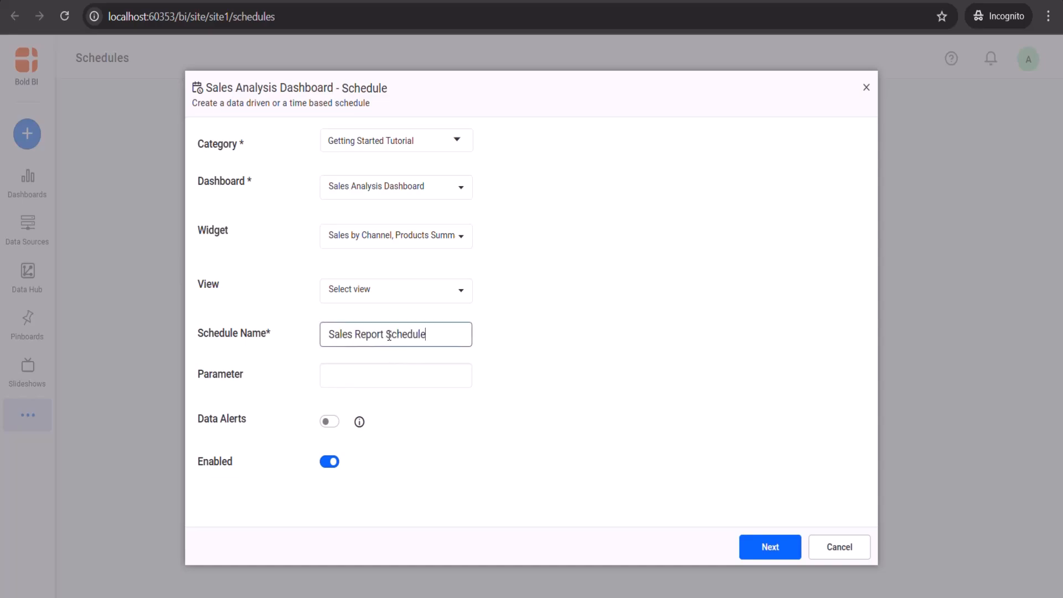
Step: Accept the default email, recurrence and recipient steps, create the schedule, and run it now
{"action": "left_click", "coordinate": [767, 548]}
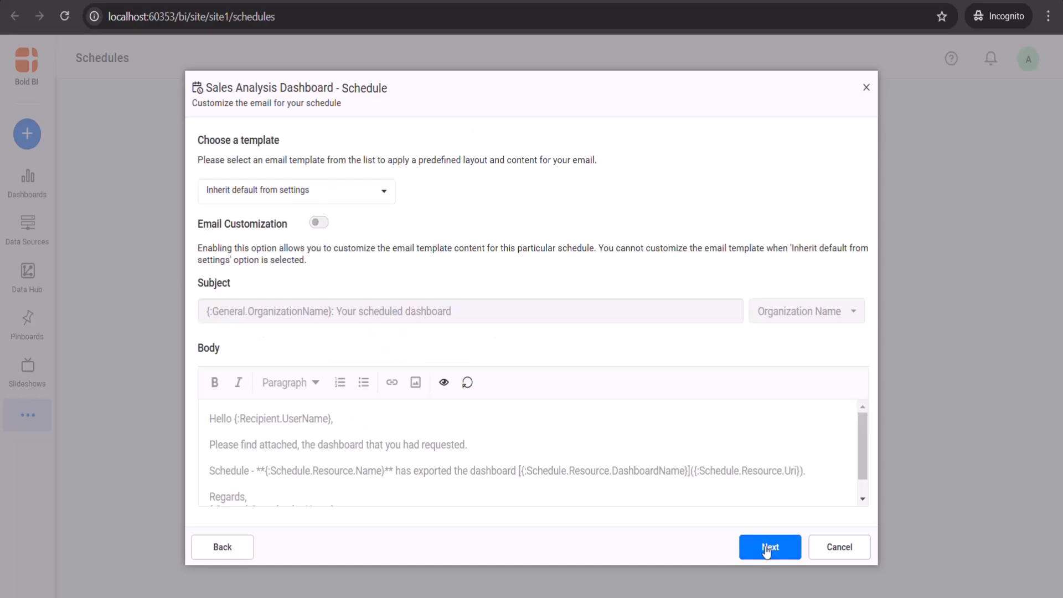
{"action": "left_click", "coordinate": [767, 548]}
{"action": "left_click", "coordinate": [767, 549]}
{"action": "left_click", "coordinate": [771, 547]}
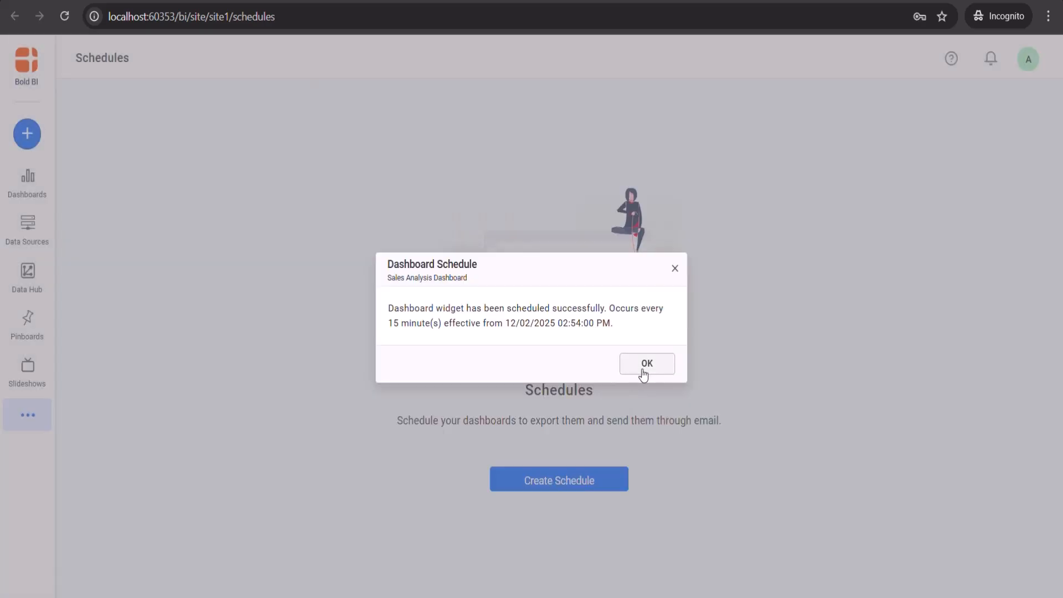
{"action": "left_click", "coordinate": [644, 364]}
{"action": "left_click", "coordinate": [1023, 245]}
{"action": "left_click", "coordinate": [966, 270]}
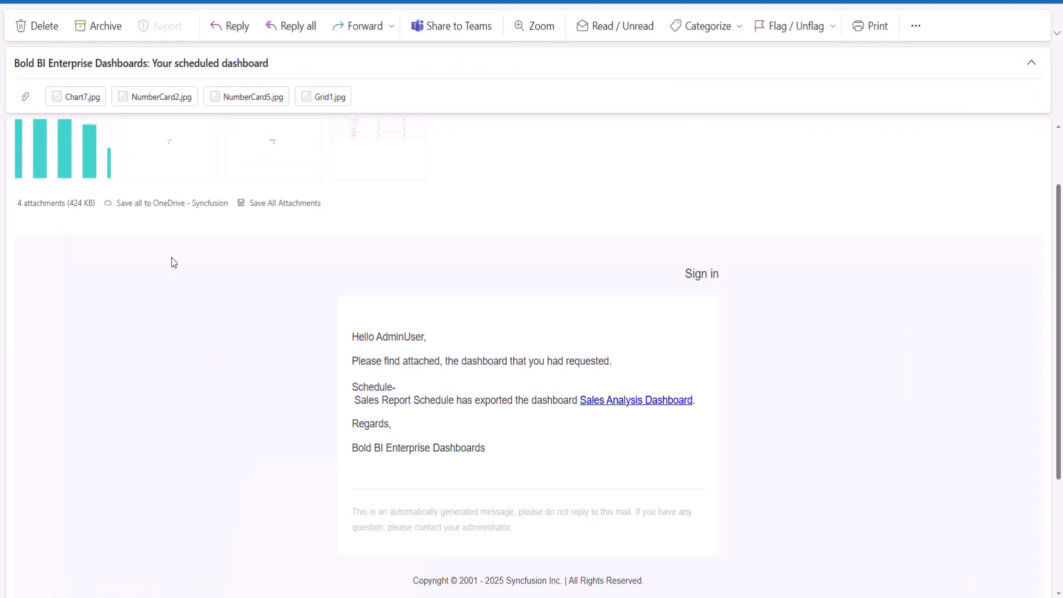
Step: Preview the emailed Sales by Channel chart, New Companies card and Products Summary table images
{"action": "left_click", "coordinate": [77, 95]}
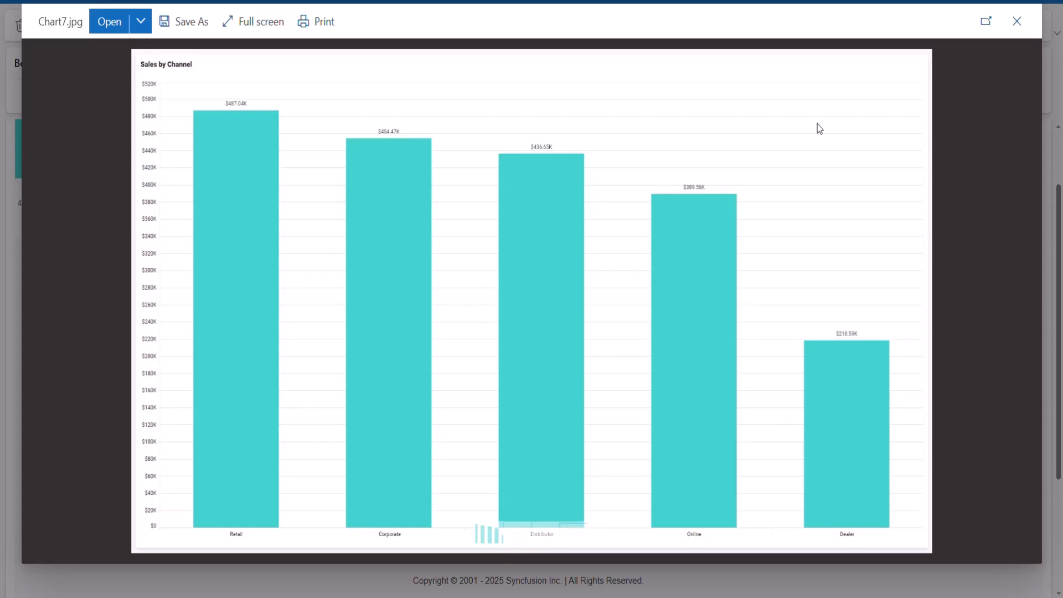
{"action": "left_click", "coordinate": [581, 523]}
{"action": "left_click", "coordinate": [581, 523]}
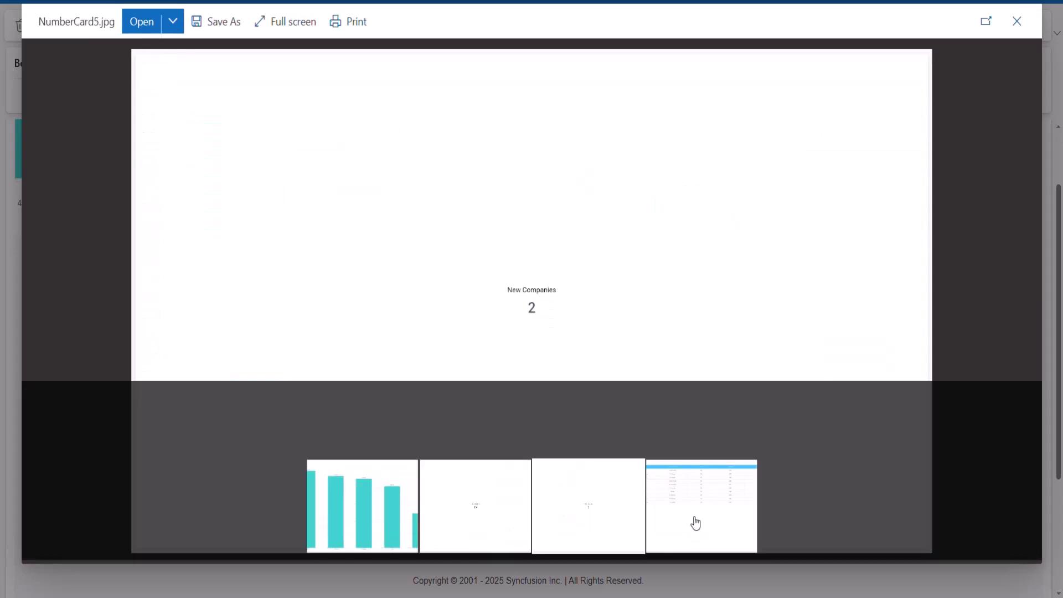
{"action": "left_click", "coordinate": [696, 523]}
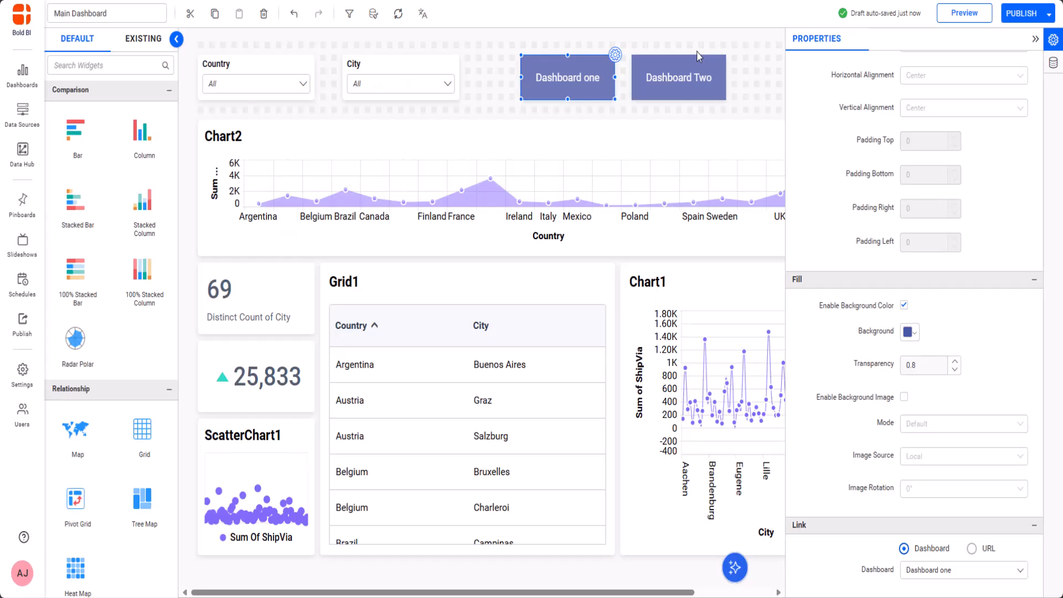
Step: Select the Dashboard Two button, then filter Country to Austria and Brazil
{"action": "left_click", "coordinate": [683, 65]}
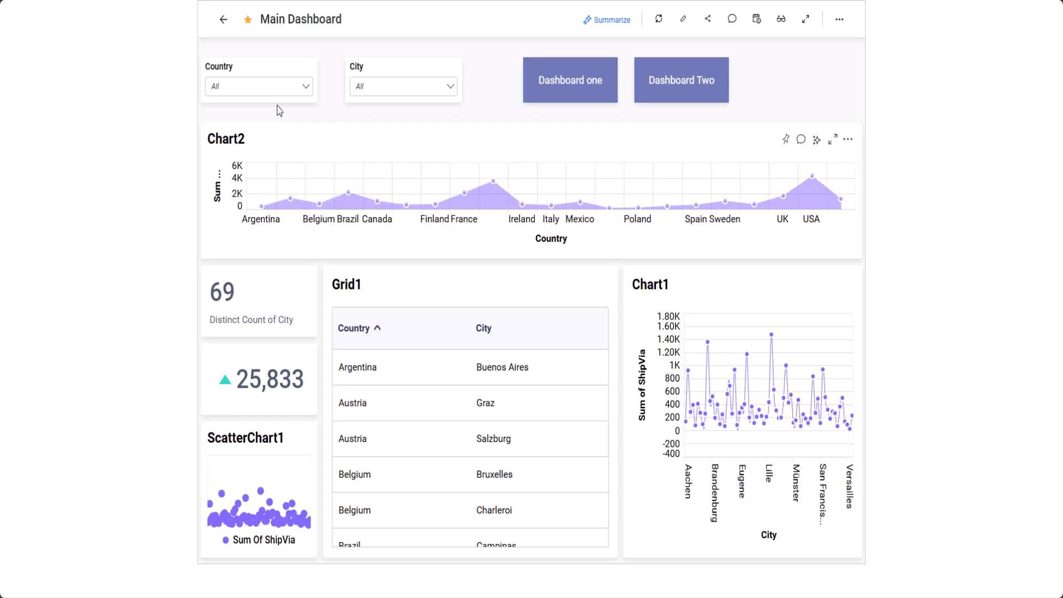
{"action": "left_click", "coordinate": [278, 87]}
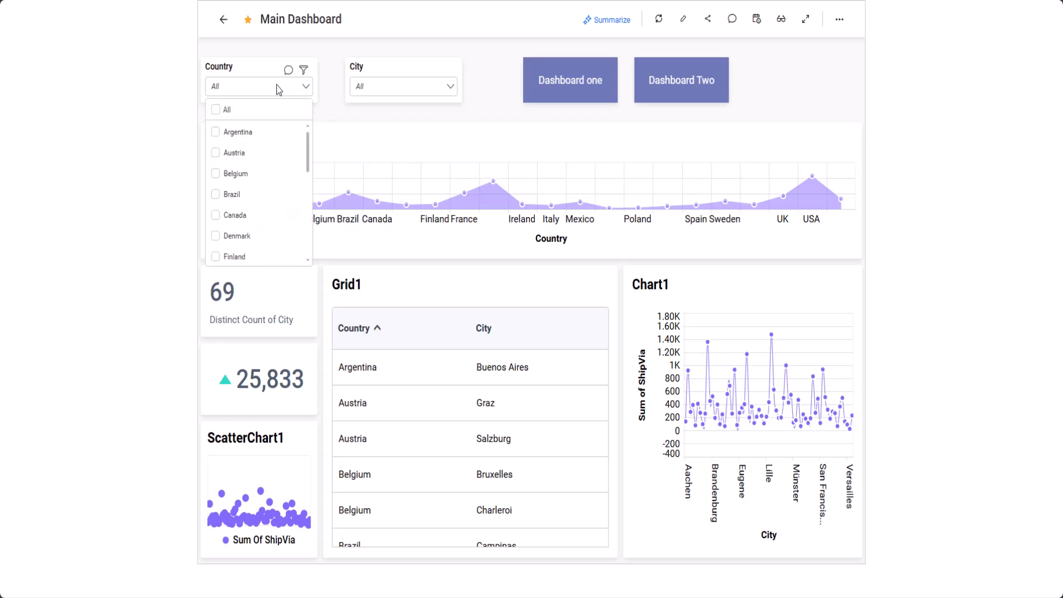
{"action": "left_click", "coordinate": [244, 155]}
{"action": "left_click", "coordinate": [247, 195]}
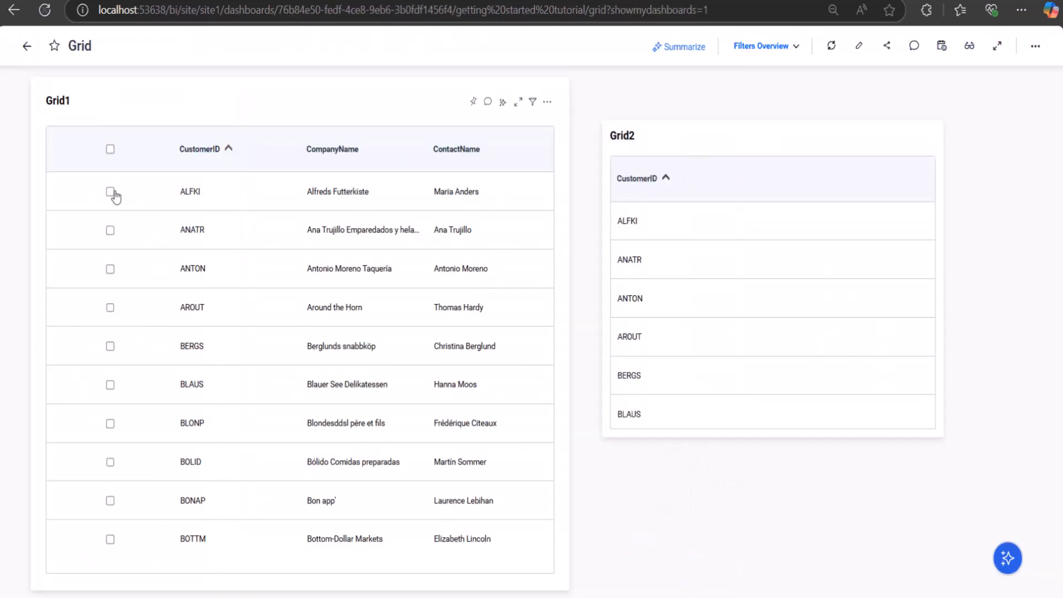
Step: Check the ALFKI, ANATR and ANTON rows in Grid1
{"action": "left_click", "coordinate": [110, 192]}
{"action": "left_click", "coordinate": [110, 230]}
{"action": "left_click", "coordinate": [110, 269]}
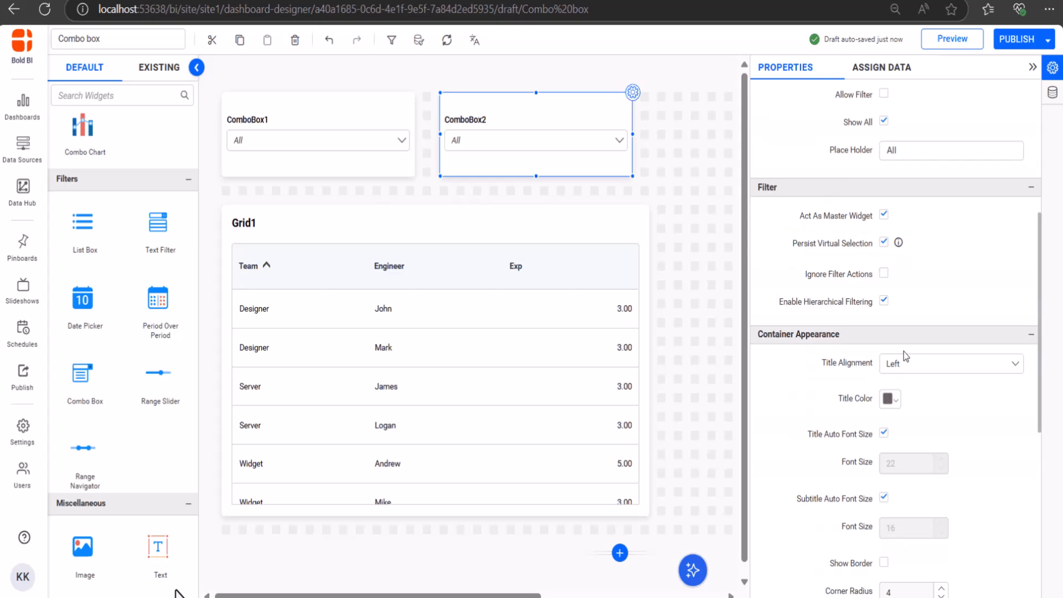
Step: Turn off ComboBox2's Persist Virtual Selection, preview, and pick Designer, Server, James and Mark
{"action": "left_click", "coordinate": [884, 243]}
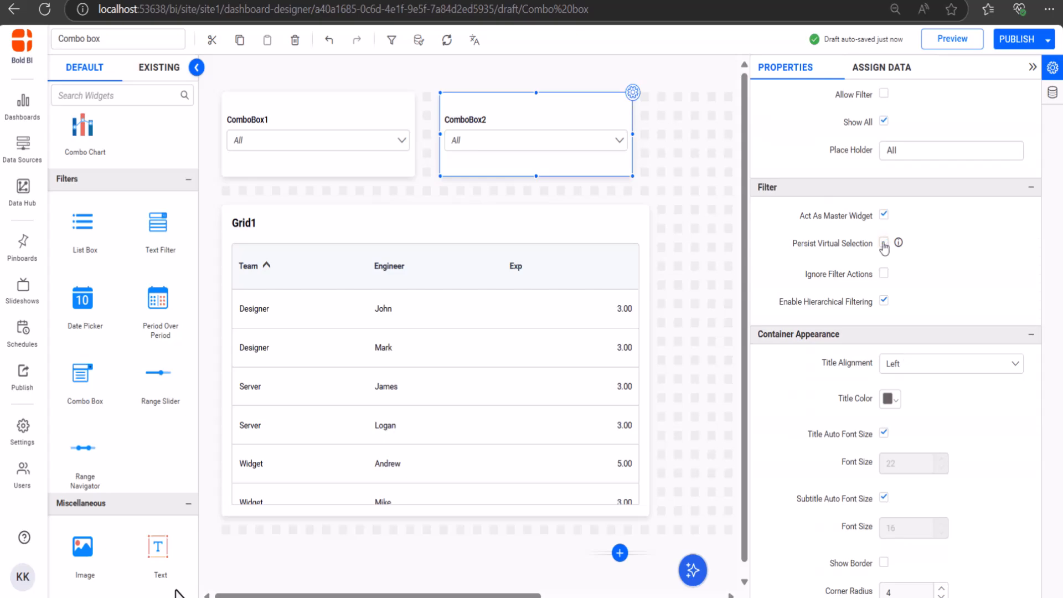
{"action": "left_click", "coordinate": [952, 45]}
{"action": "left_click", "coordinate": [217, 137]}
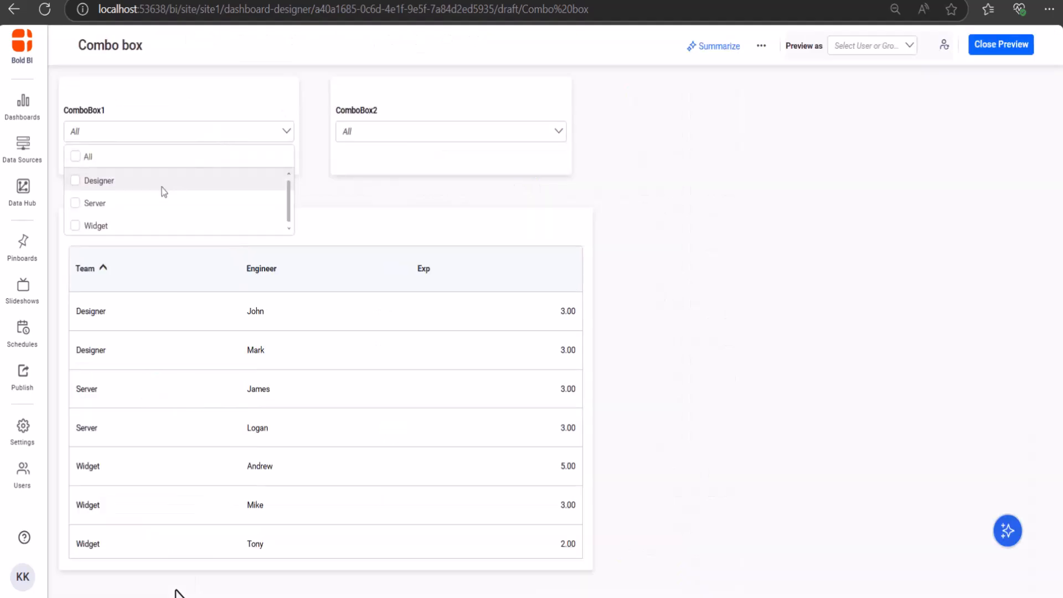
{"action": "left_click", "coordinate": [162, 186]}
{"action": "left_click", "coordinate": [164, 202]}
{"action": "left_click", "coordinate": [356, 220]}
{"action": "left_click", "coordinate": [434, 133]}
{"action": "left_click", "coordinate": [434, 185]}
{"action": "left_click", "coordinate": [434, 245]}
{"action": "left_click", "coordinate": [644, 77]}
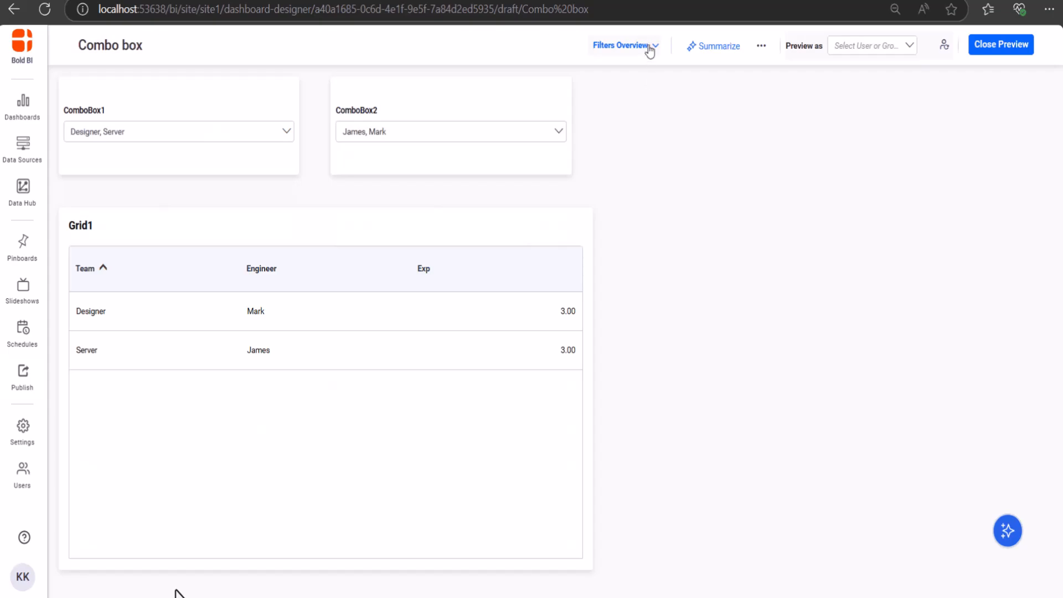
Step: Review the filters overview, narrow ComboBox1 to Designer only, and check the overview again
{"action": "left_click", "coordinate": [649, 50]}
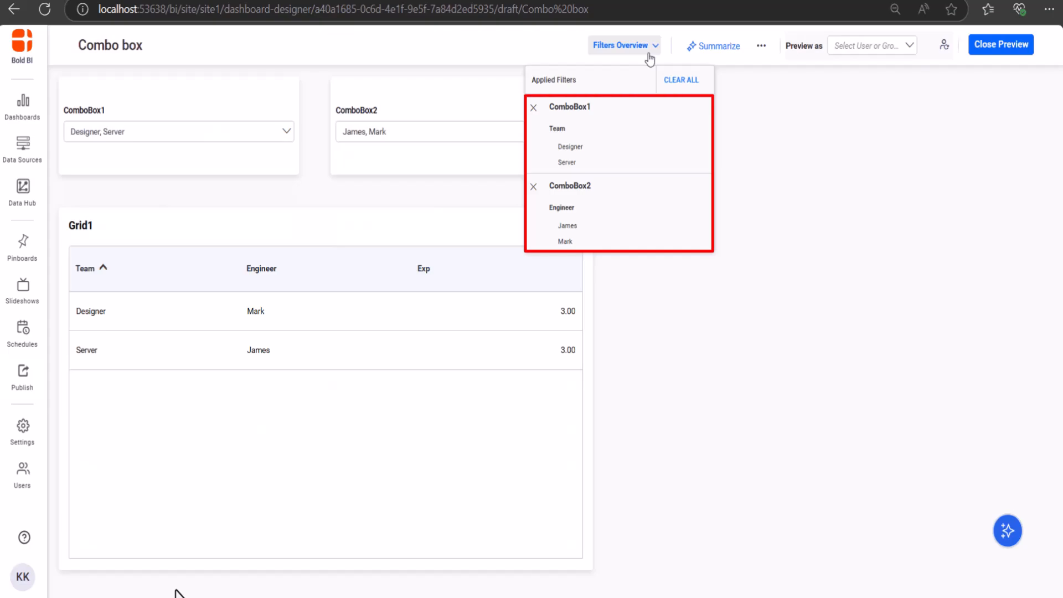
{"action": "left_click", "coordinate": [192, 134]}
{"action": "left_click", "coordinate": [133, 205]}
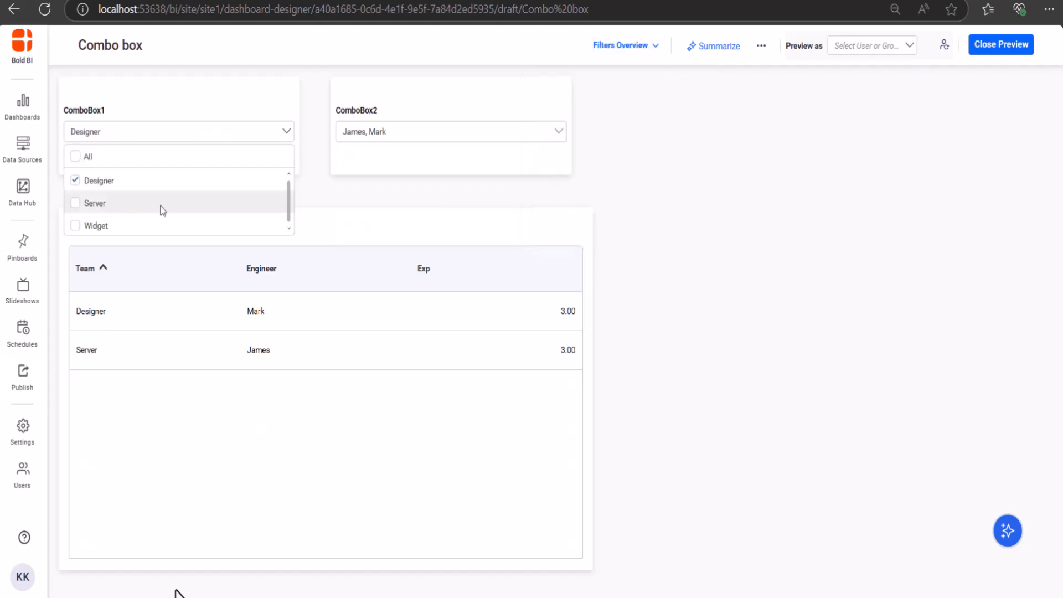
{"action": "left_click", "coordinate": [430, 147]}
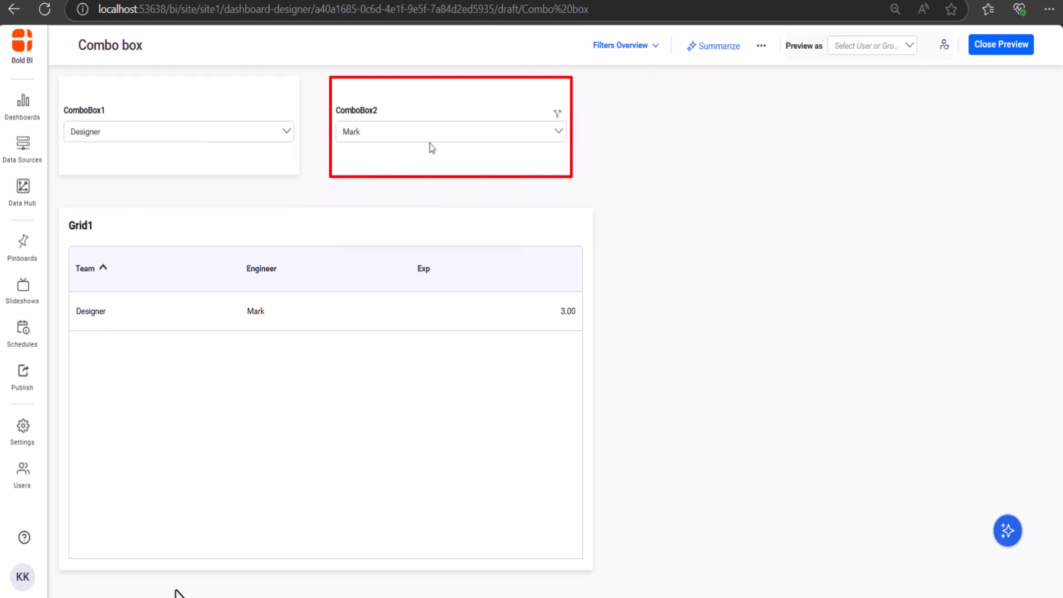
{"action": "left_click", "coordinate": [653, 49]}
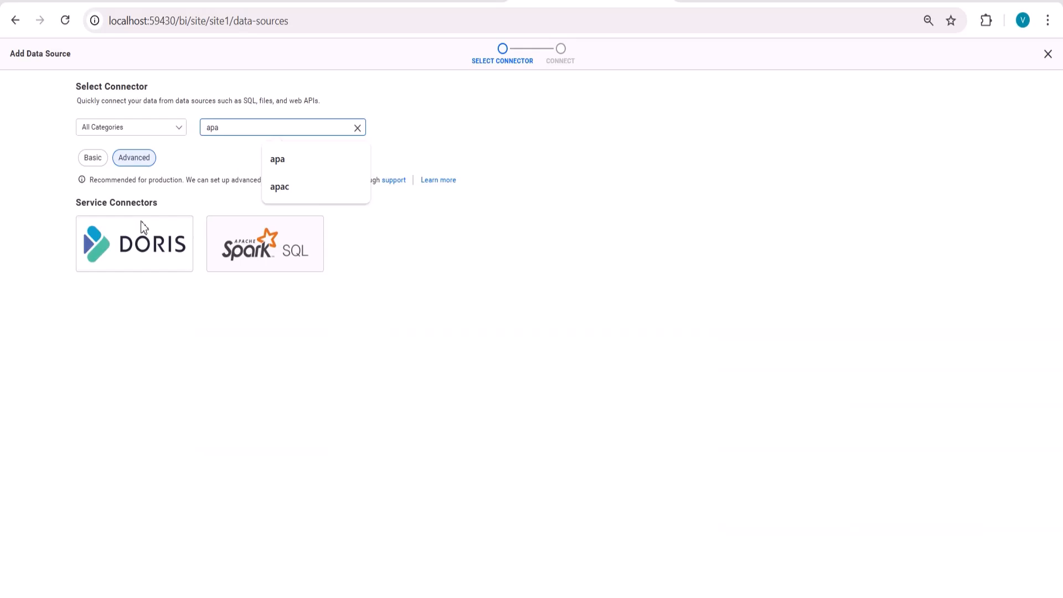
Step: Connect an Apache Doris data source and add the supportticktd_ticket_detail_dm table
{"action": "left_click", "coordinate": [142, 227]}
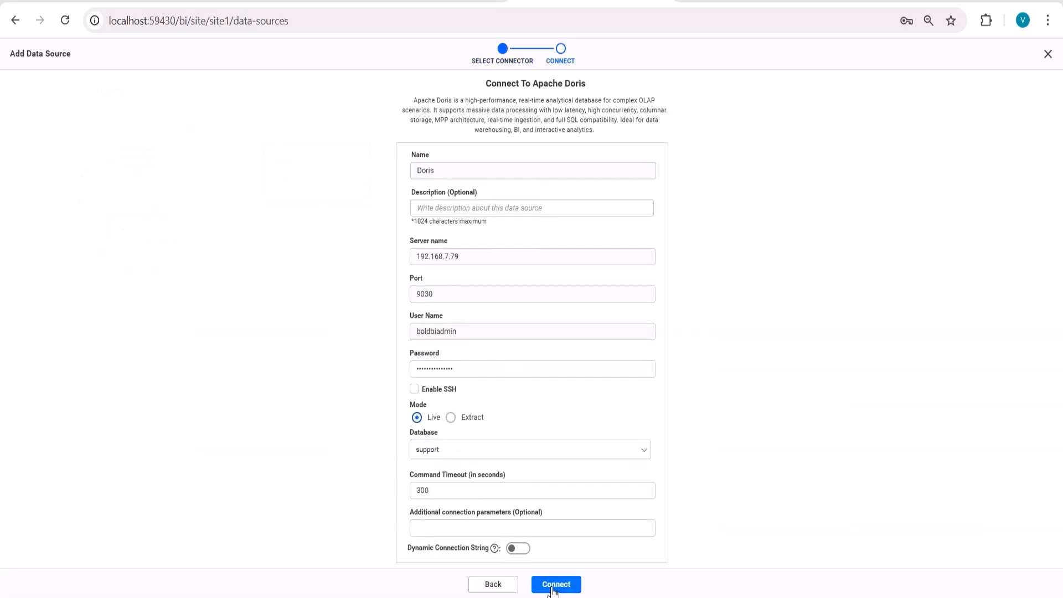
{"action": "left_click", "coordinate": [556, 585]}
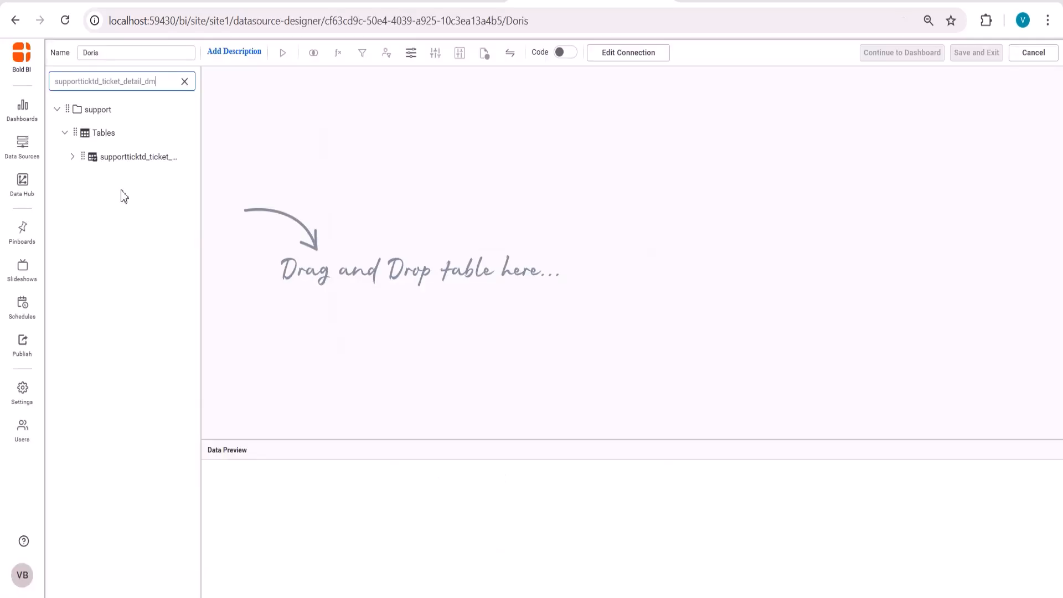
{"action": "left_click_drag", "start_coordinate": [106, 160], "coordinate": [456, 215]}
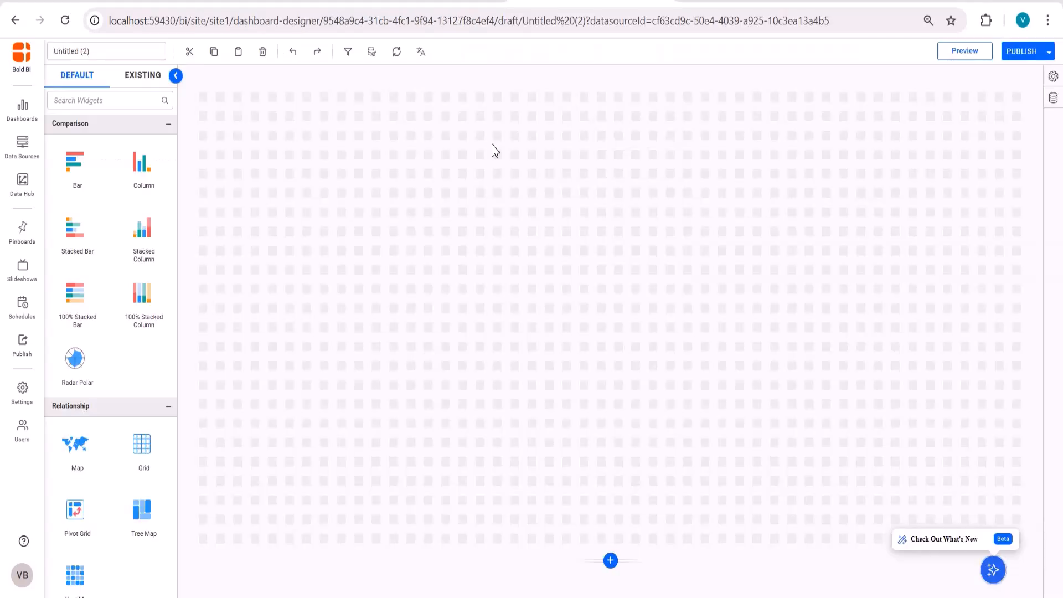
Step: Add a grid widget with title, org_id and org_brand_id columns
{"action": "left_click_drag", "start_coordinate": [141, 444], "coordinate": [358, 165]}
{"action": "left_click", "coordinate": [829, 151]}
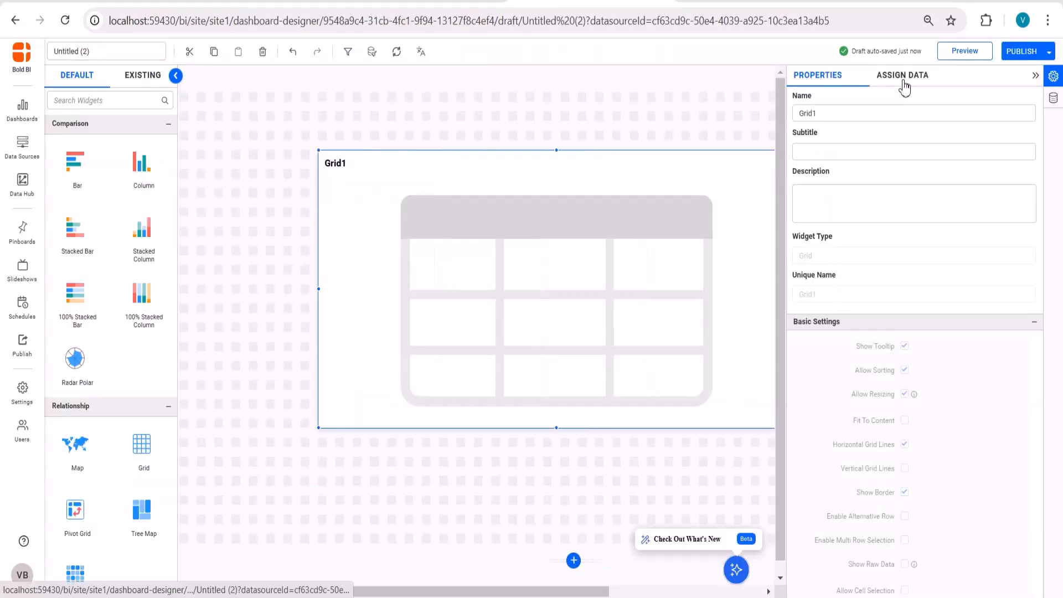
{"action": "left_click", "coordinate": [902, 75]}
{"action": "left_click_drag", "start_coordinate": [823, 388], "coordinate": [975, 136]}
{"action": "left_click_drag", "start_coordinate": [824, 166], "coordinate": [935, 216]}
{"action": "left_click_drag", "start_coordinate": [835, 207], "coordinate": [941, 216]}
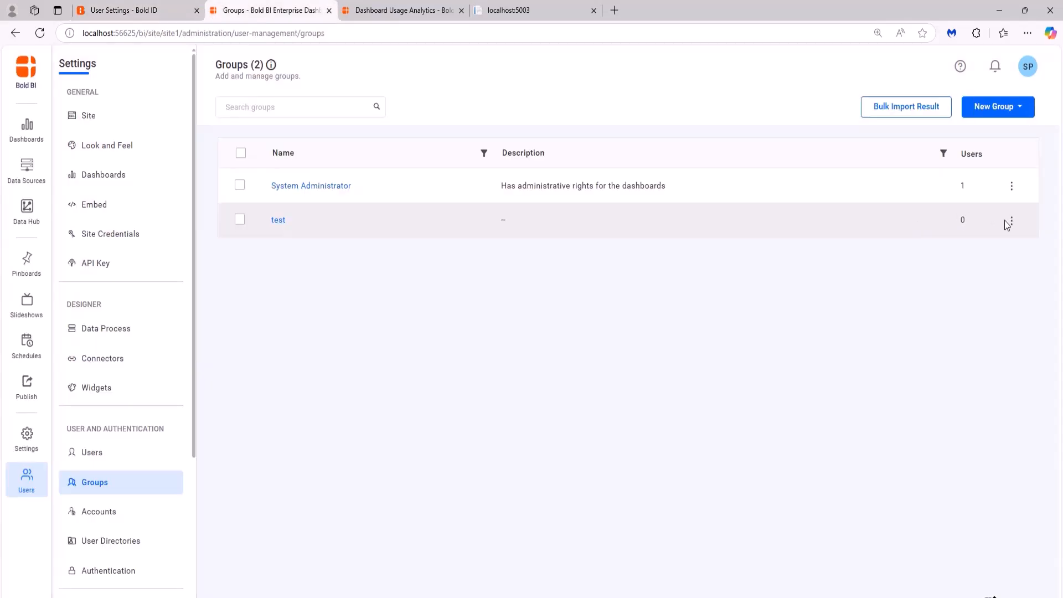
Step: Open Manage Permissions for the test group
{"action": "left_click", "coordinate": [1011, 221]}
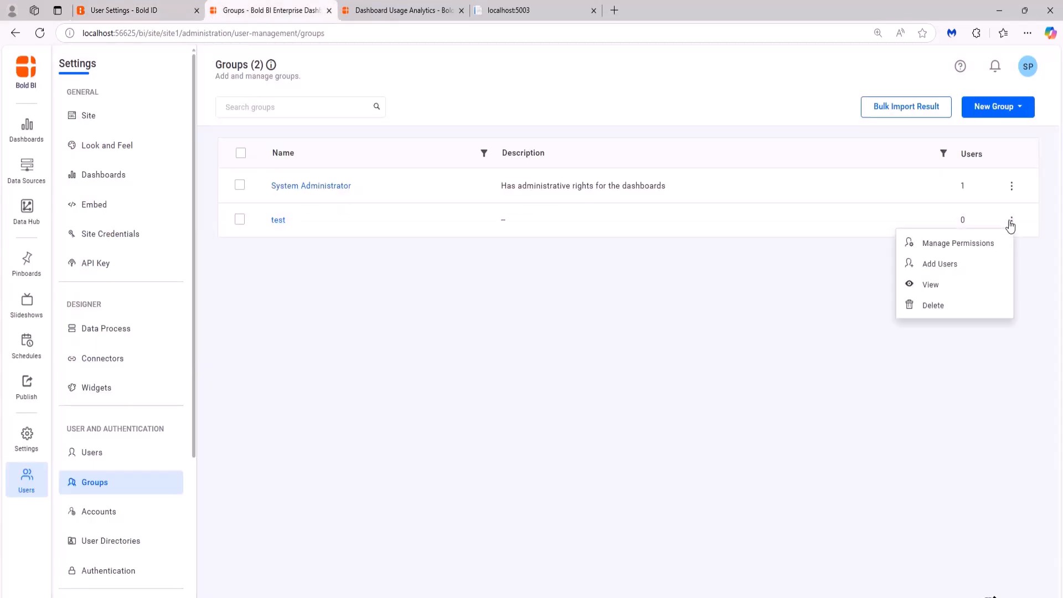
{"action": "left_click", "coordinate": [990, 245]}
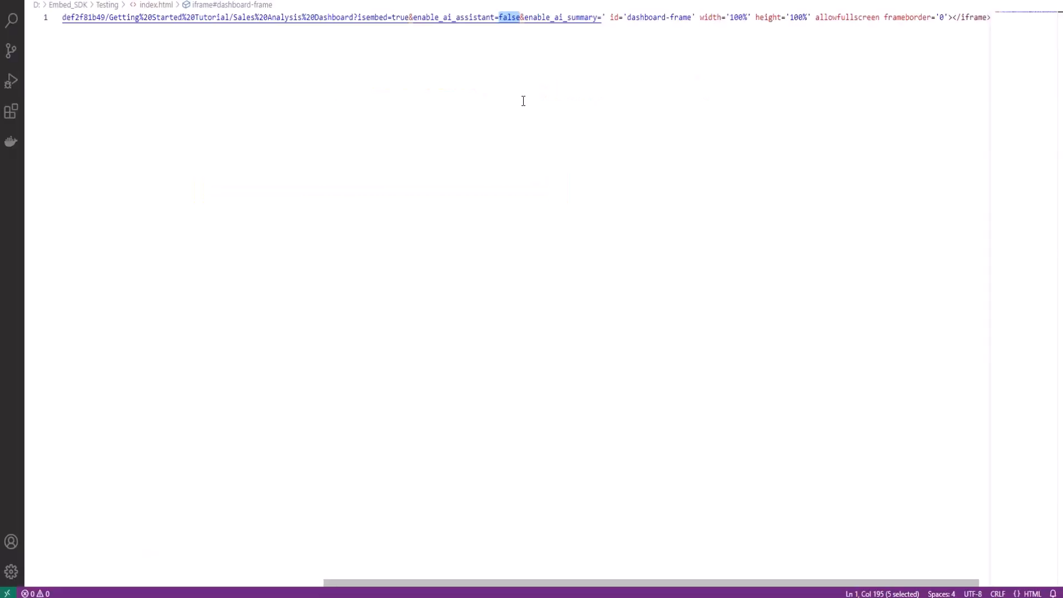
Step: Change enable_ai_assistant from false to true in index.html, then edit the enable_ai_summary value
{"action": "type", "text": "true"}
{"action": "left_click", "coordinate": [598, 17]}
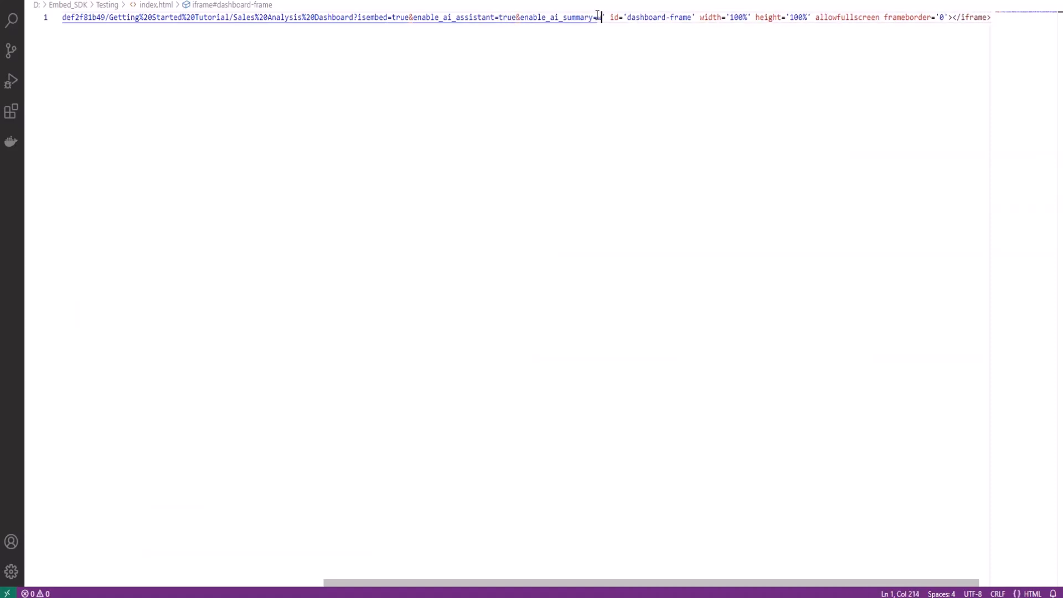
{"action": "type", "text": "ws,ds"}
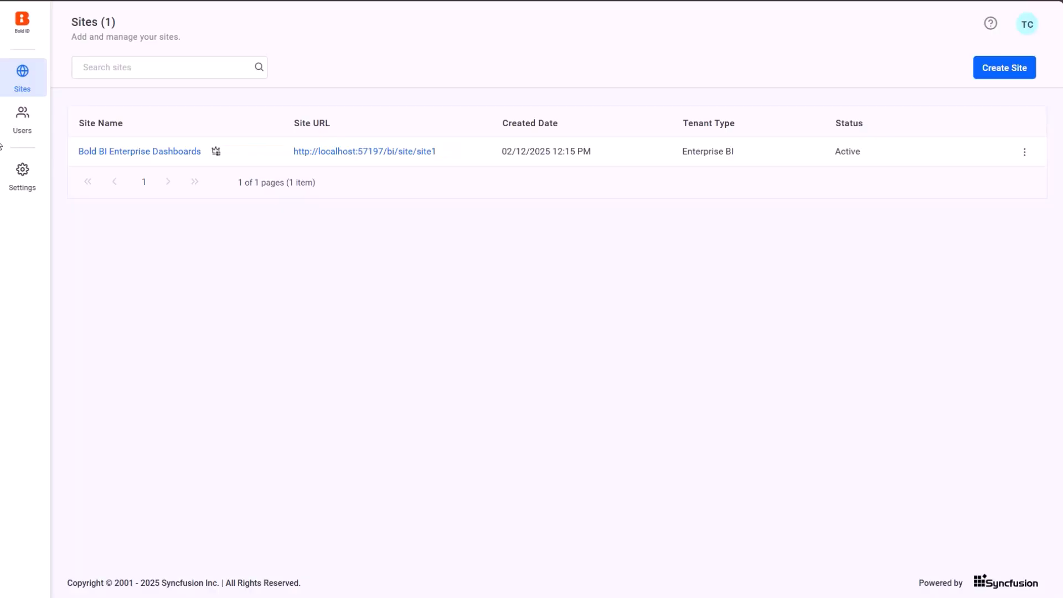
Step: Select Azure AI as the AI model in the AI settings
{"action": "left_click", "coordinate": [36, 175]}
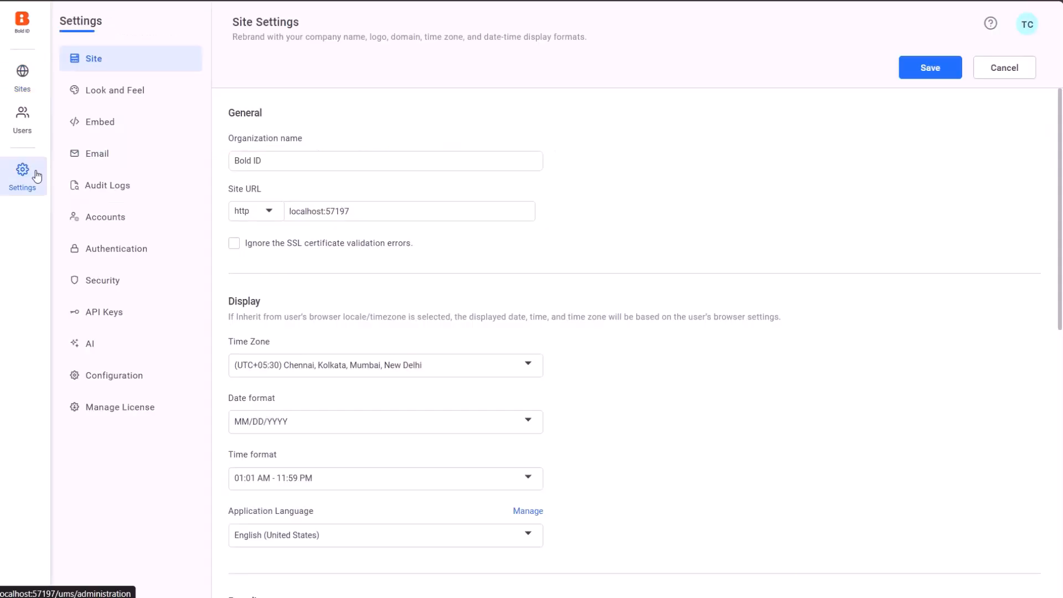
{"action": "left_click", "coordinate": [113, 341]}
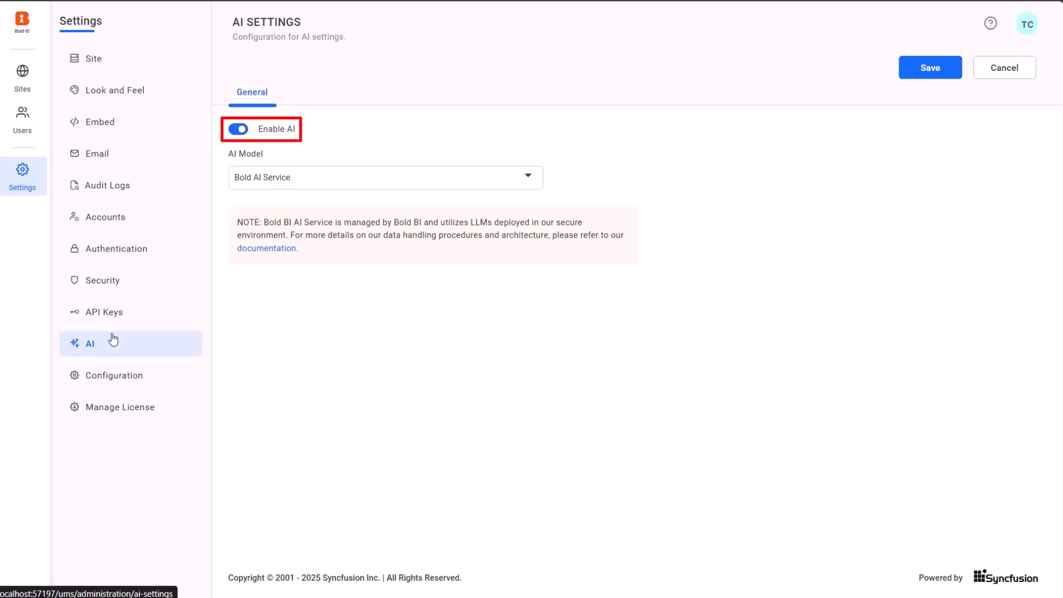
{"action": "left_click", "coordinate": [295, 178]}
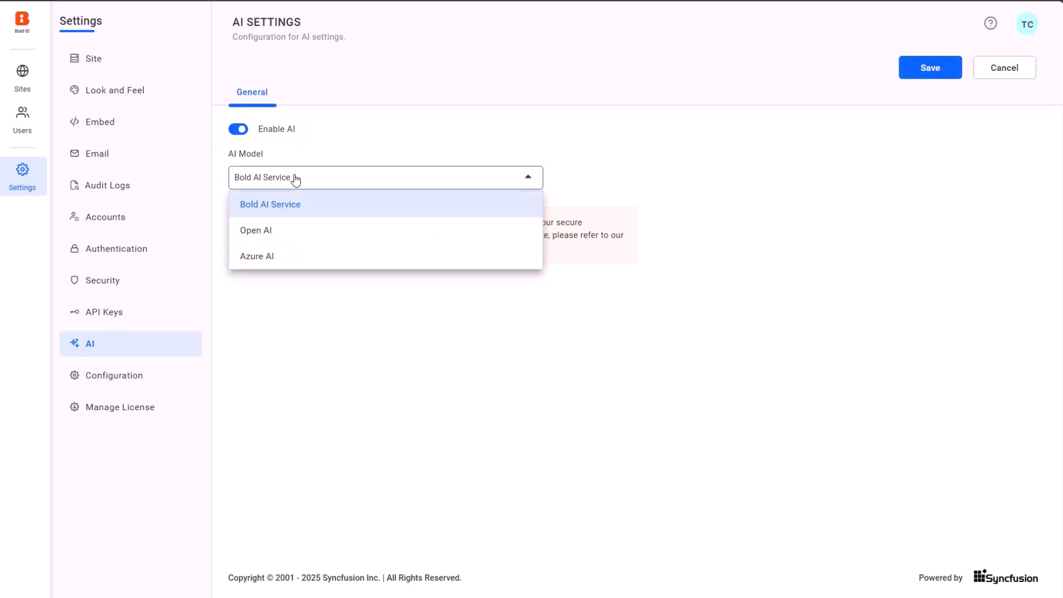
{"action": "key", "text": "Down"}
{"action": "left_click", "coordinate": [339, 257]}
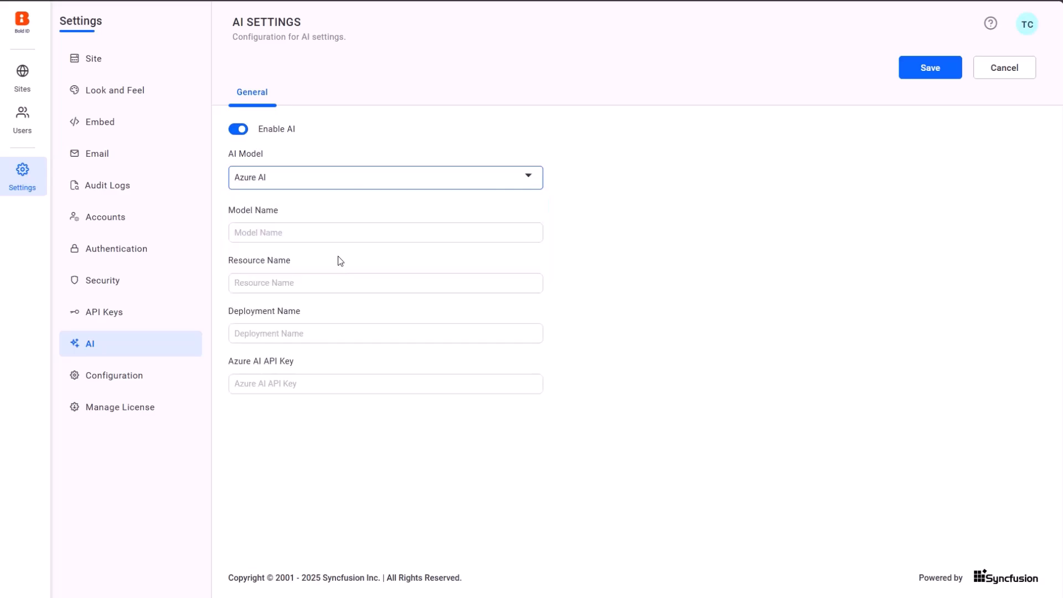
Step: Enter model name 'azure', resource name 'ai', deployment name 'azureai' and the API key
{"action": "left_click", "coordinate": [338, 231]}
{"action": "type", "text": "azure"}
{"action": "left_click", "coordinate": [319, 284]}
{"action": "type", "text": "ai"}
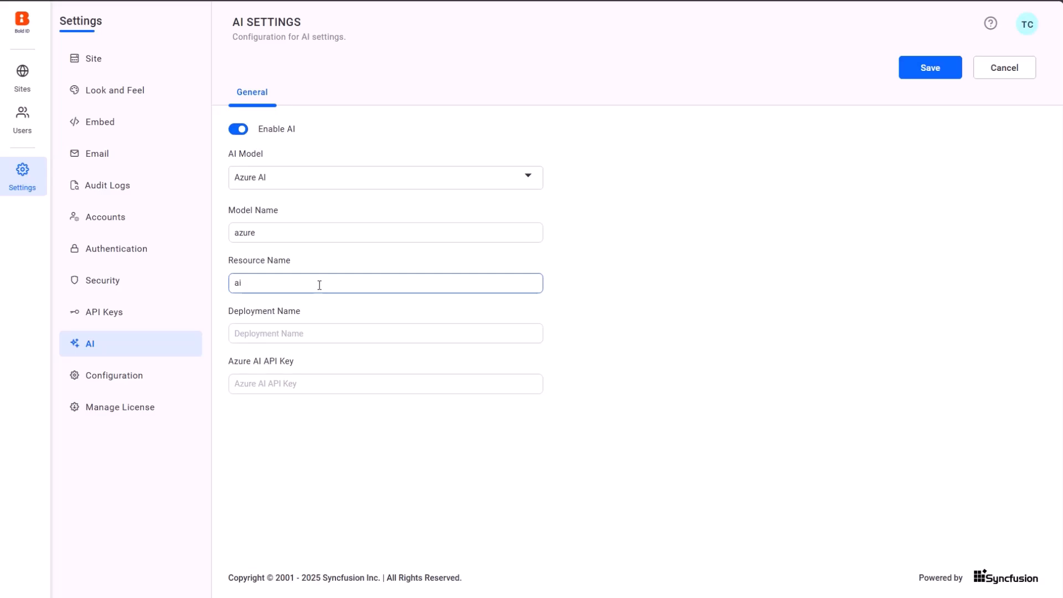
{"action": "left_click", "coordinate": [310, 332]}
{"action": "type", "text": "azureai"}
{"action": "left_click", "coordinate": [296, 386]}
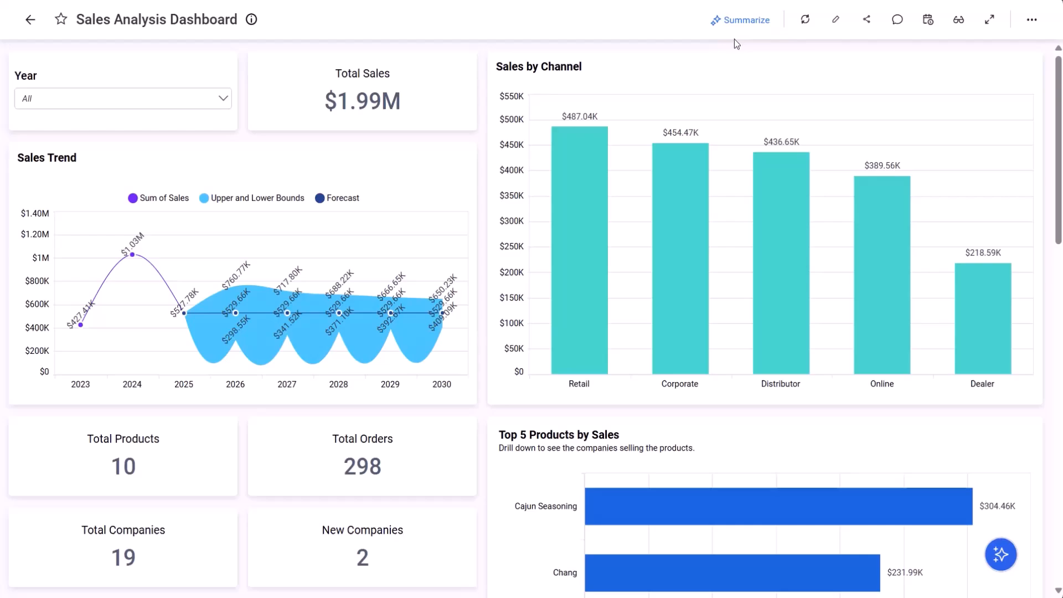
Step: Summarize the Sales Analysis Dashboard, get a Sales Trend insight, and open the AI Agent chat
{"action": "left_click", "coordinate": [742, 21]}
{"action": "scroll", "coordinate": [792, 162], "scroll_direction": "down", "scroll_amount": 2}
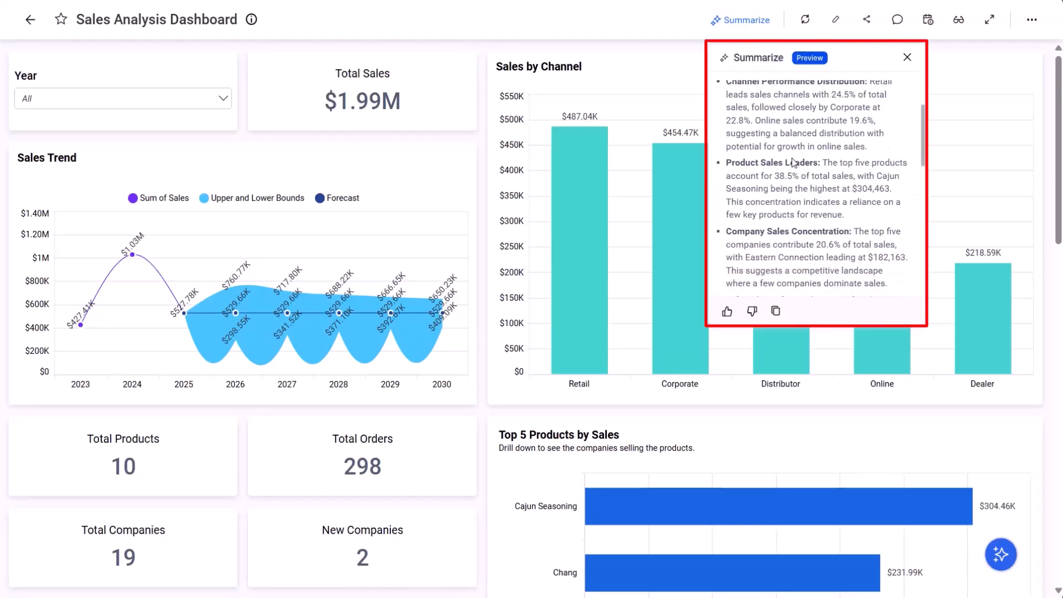
{"action": "scroll", "coordinate": [792, 162], "scroll_direction": "down", "scroll_amount": 3}
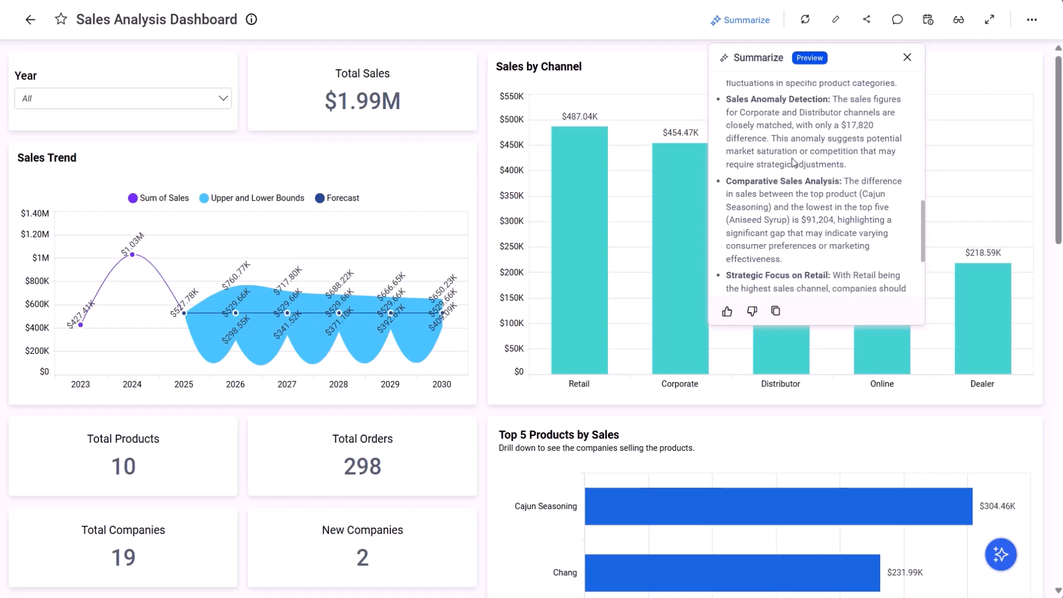
{"action": "scroll", "coordinate": [792, 162], "scroll_direction": "down", "scroll_amount": 2}
{"action": "left_click", "coordinate": [427, 160]}
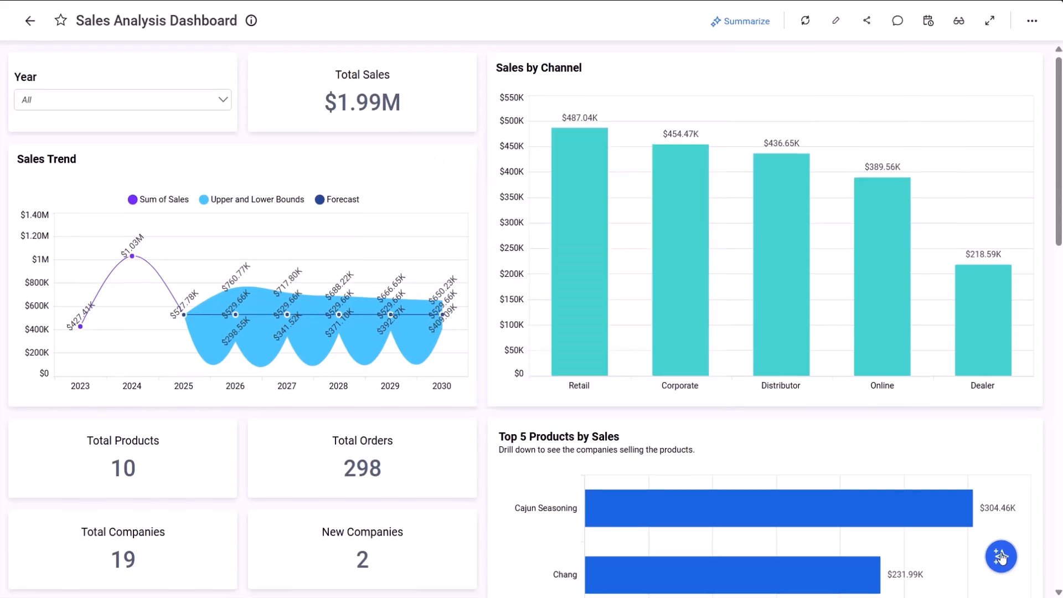
{"action": "left_click", "coordinate": [1001, 555]}
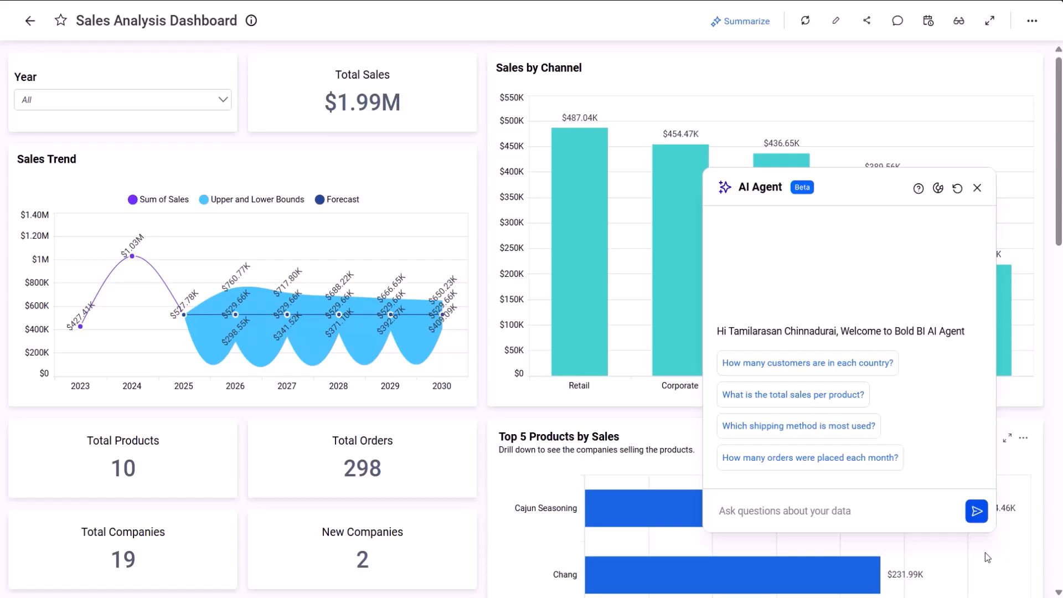
Step: Ask the AI Agent 'How many products are there?' and 'What is the total sales'
{"action": "left_click", "coordinate": [815, 508]}
{"action": "type", "text": "How many prod"}
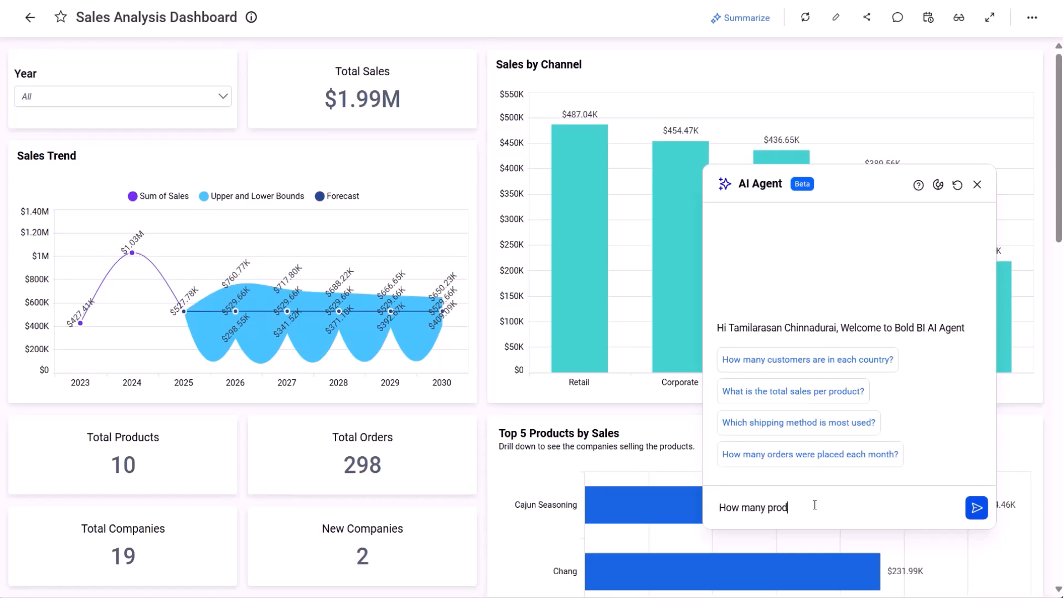
{"action": "type", "text": "ucts are there?"}
{"action": "key", "text": "Return"}
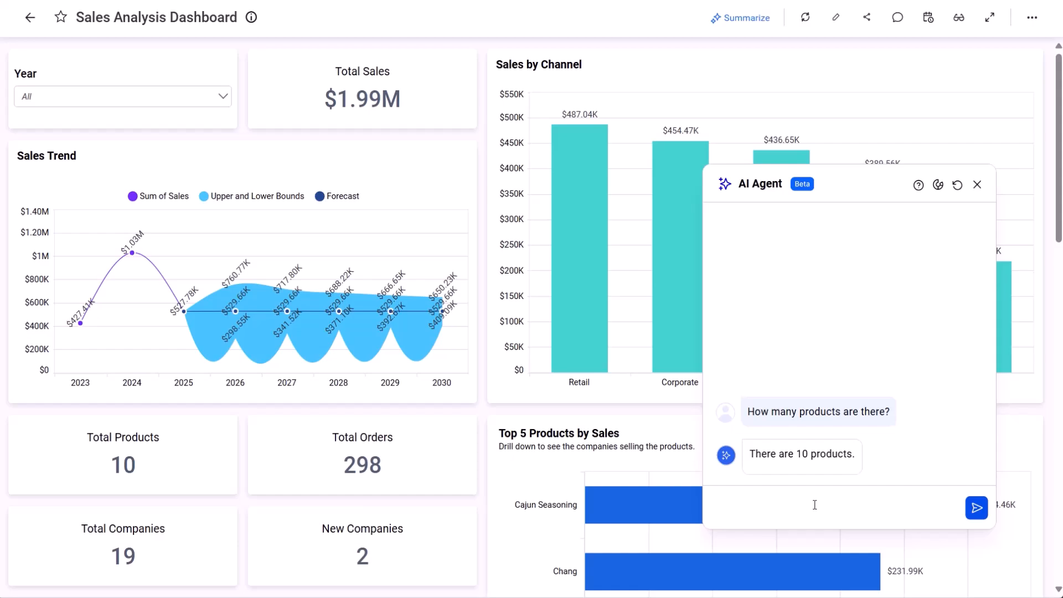
{"action": "type", "text": "What is the total sales"}
{"action": "key", "text": "Return"}
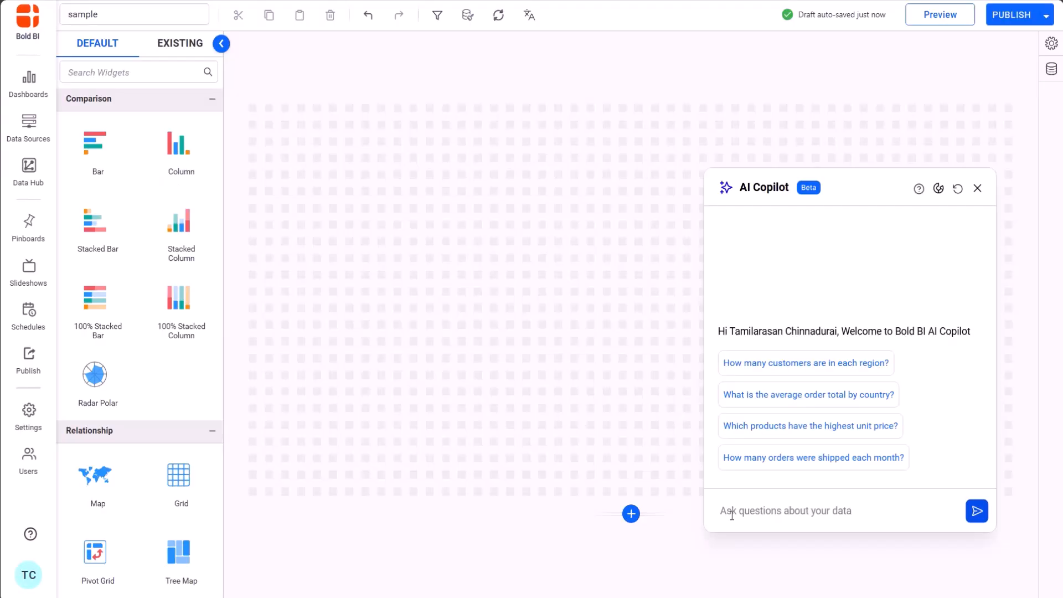
Step: Ask AI Copilot for 'Total population based on the sales countries' using Choropleth Map-World census data and Northwind Traders Sales Analysis
{"action": "type", "text": "@"}
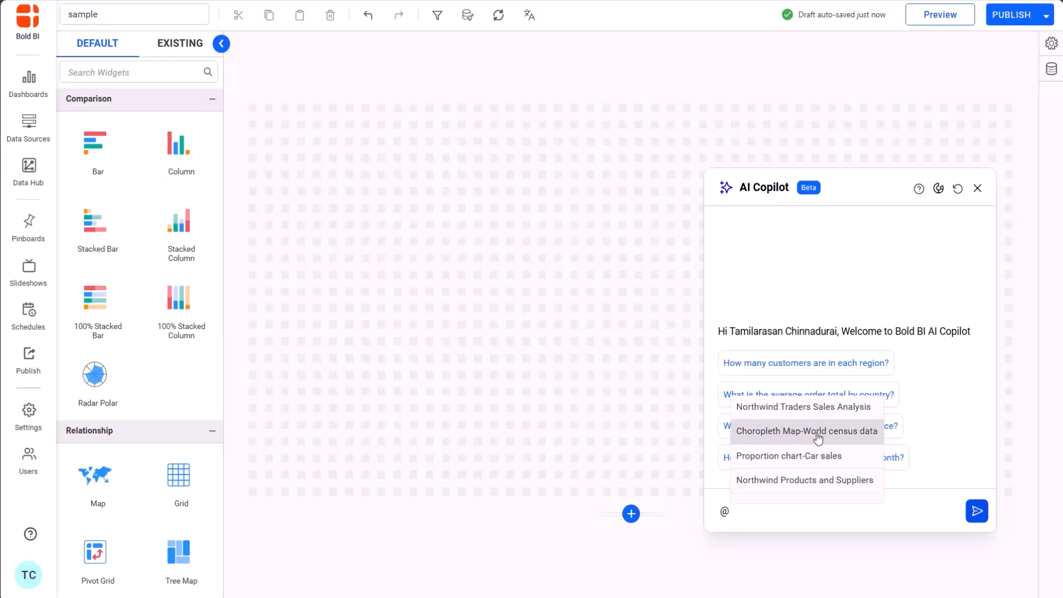
{"action": "left_click", "coordinate": [817, 437]}
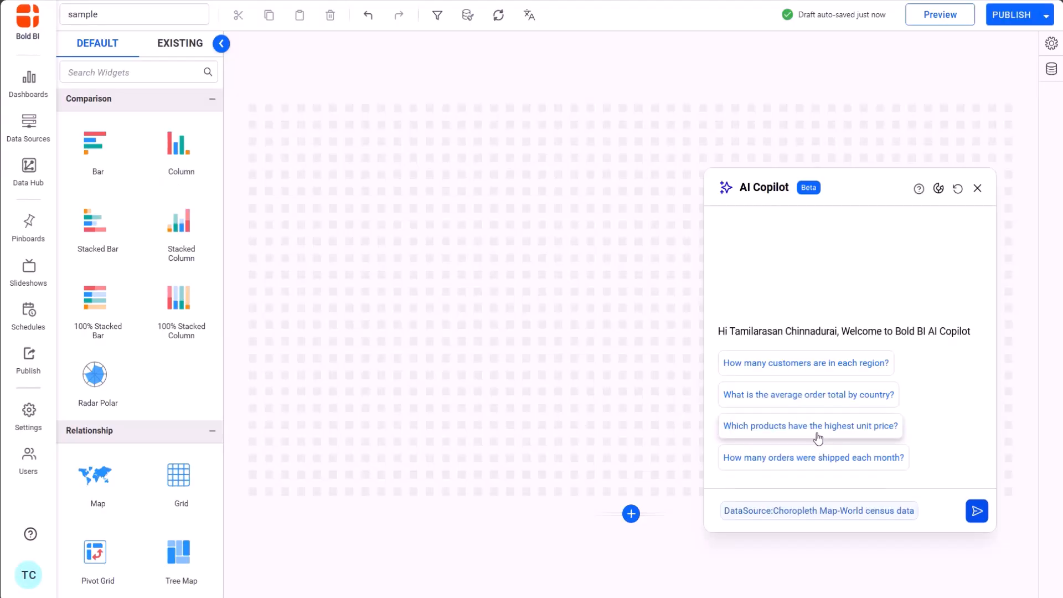
{"action": "type", "text": "Total population based on the sales countries @"}
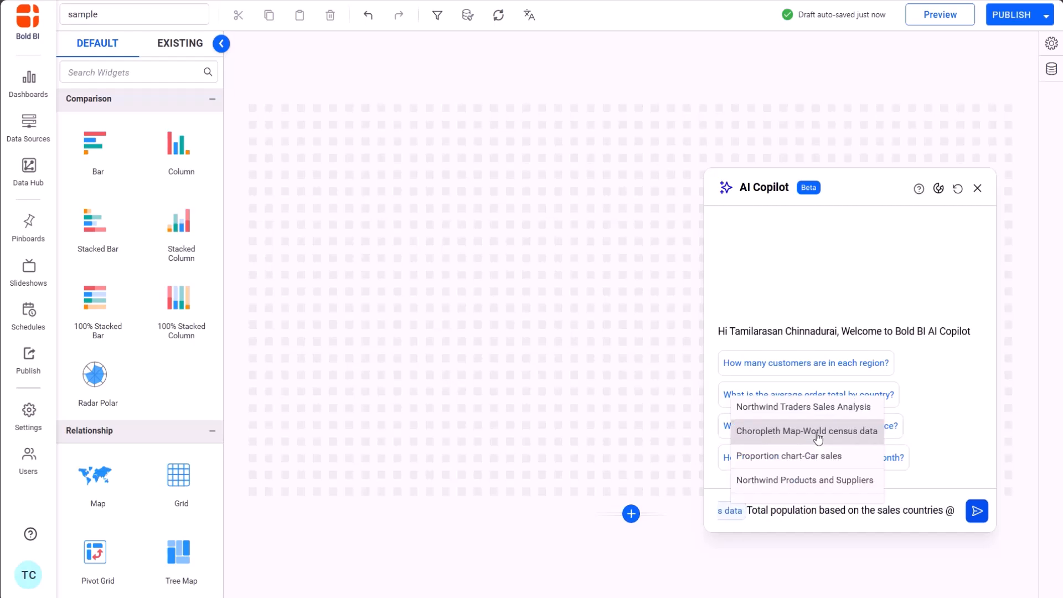
{"action": "left_click", "coordinate": [825, 410]}
{"action": "key", "text": "Return"}
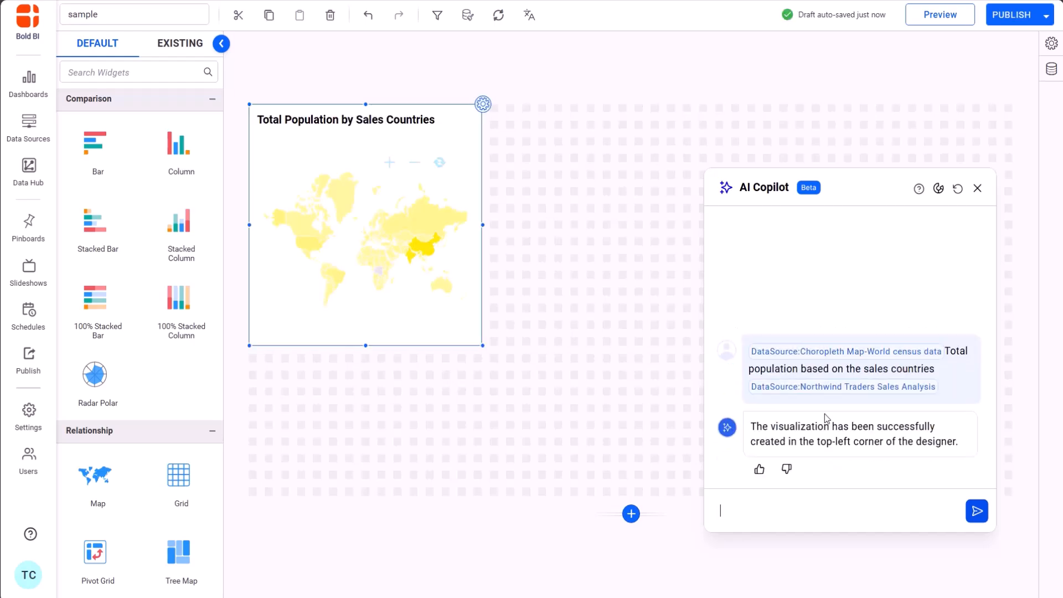